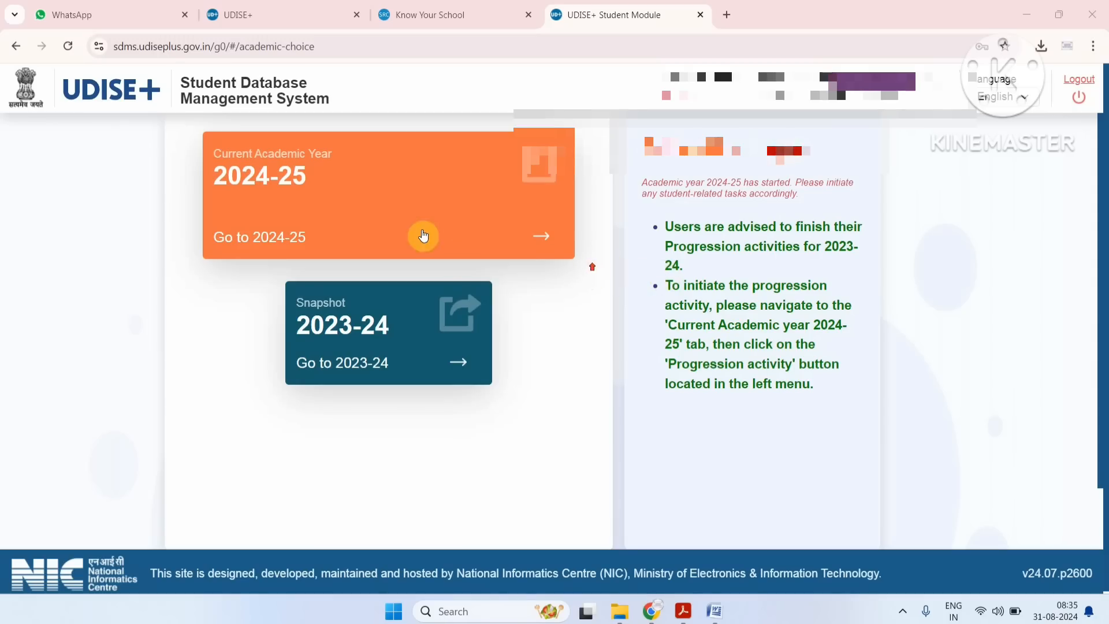
# Open the current academic year 2024-25 and bring up the new-student form for Class I.
pyautogui.click(403, 215)
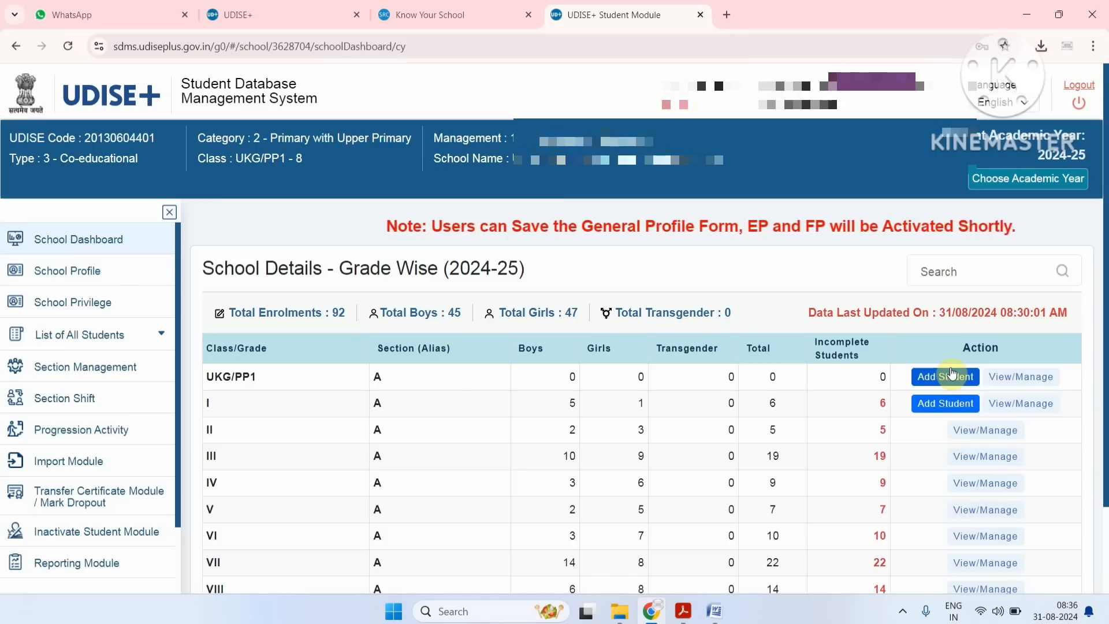
pyautogui.click(948, 406)
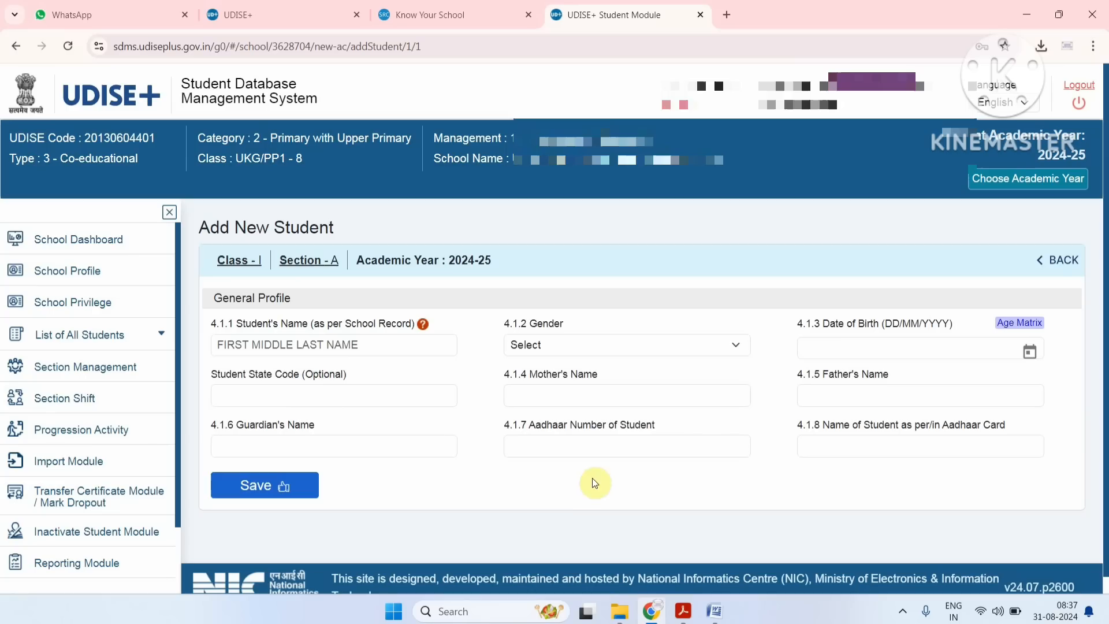
# Go to the student import module and open the import within the state.
pyautogui.click(80, 472)
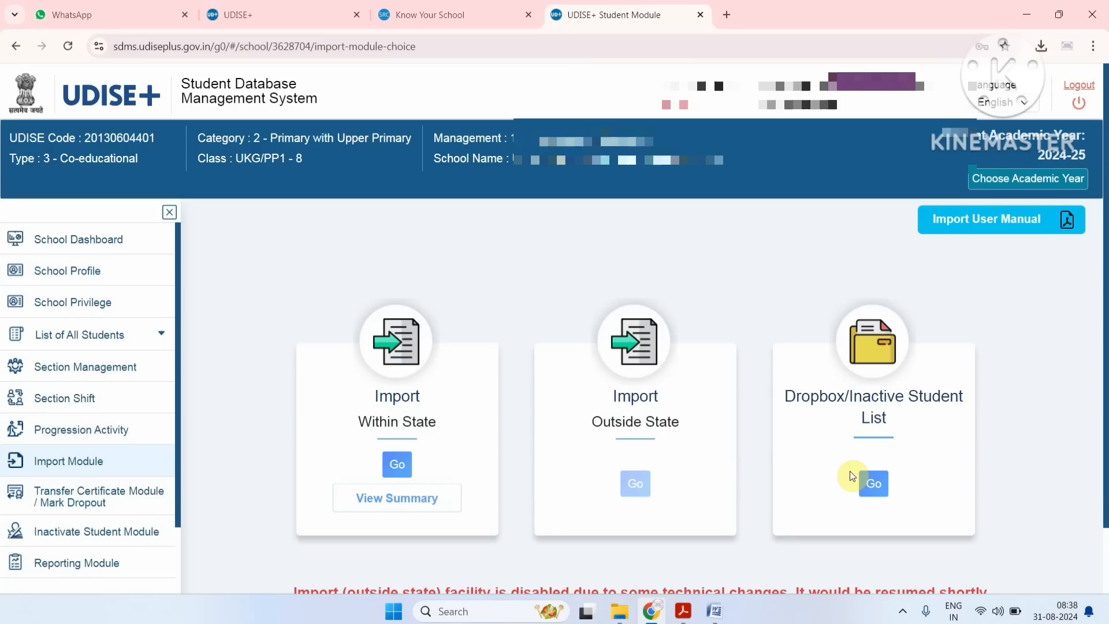
pyautogui.click(403, 467)
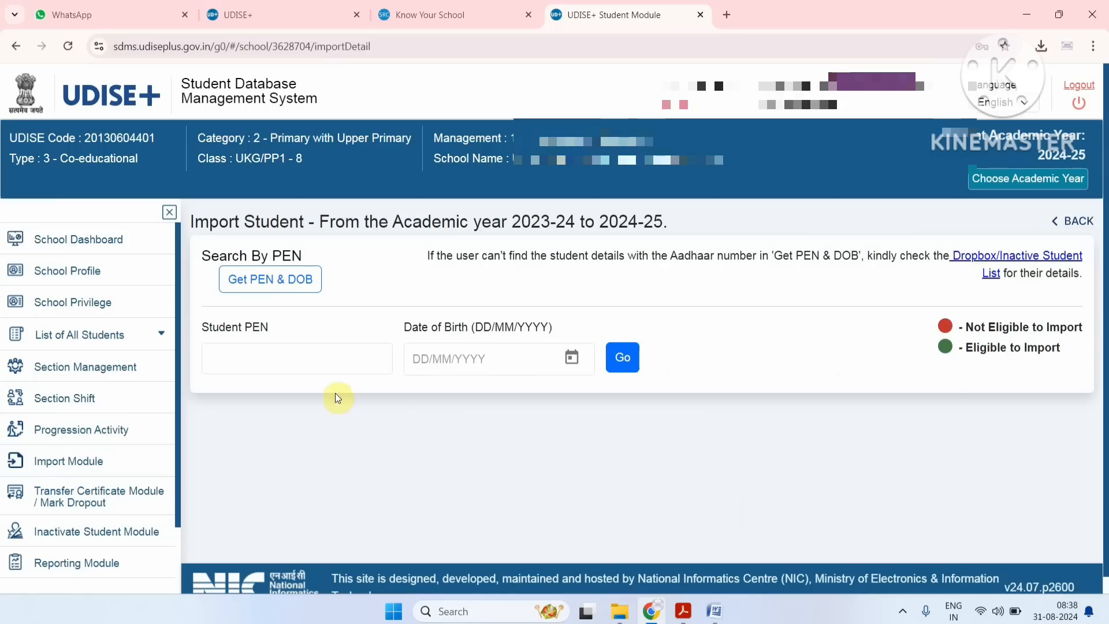
pyautogui.click(312, 353)
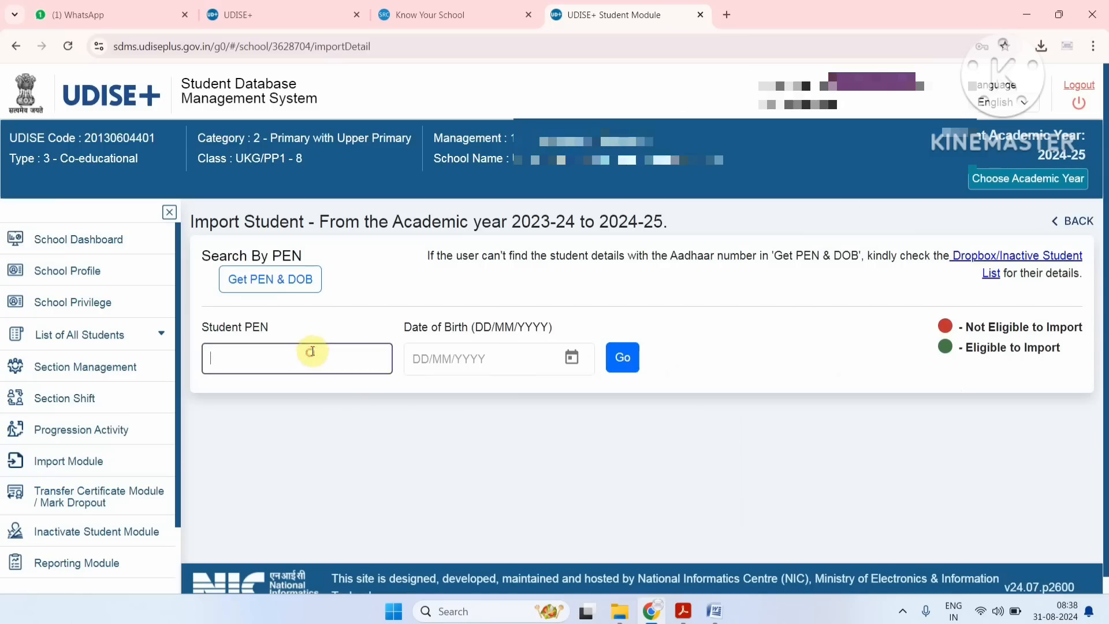
pyautogui.click(465, 353)
pyautogui.click(296, 413)
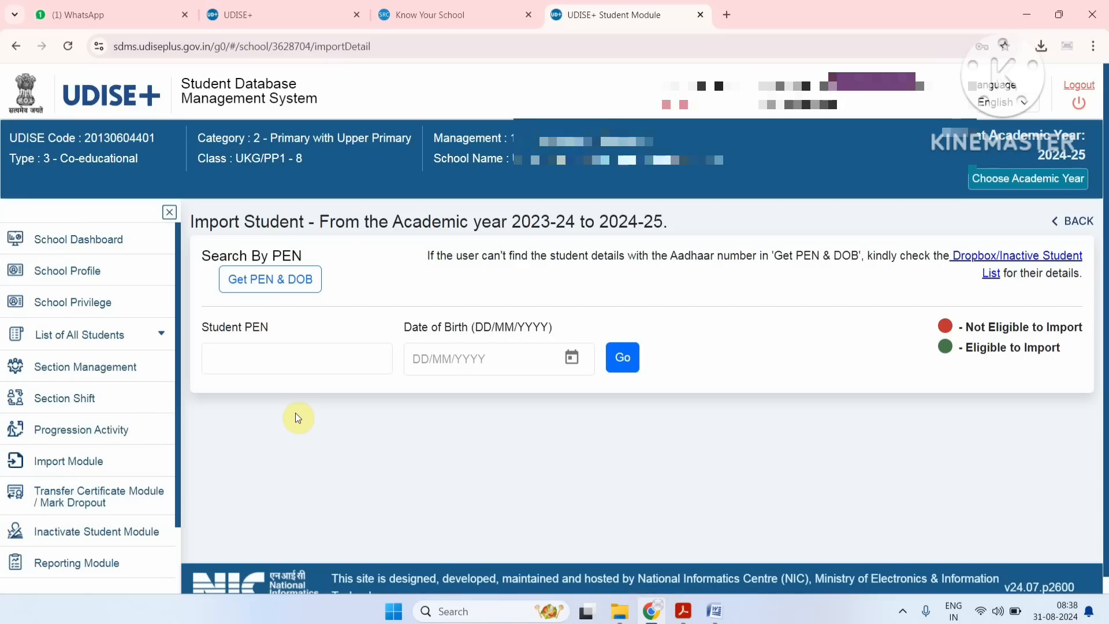
pyautogui.click(260, 358)
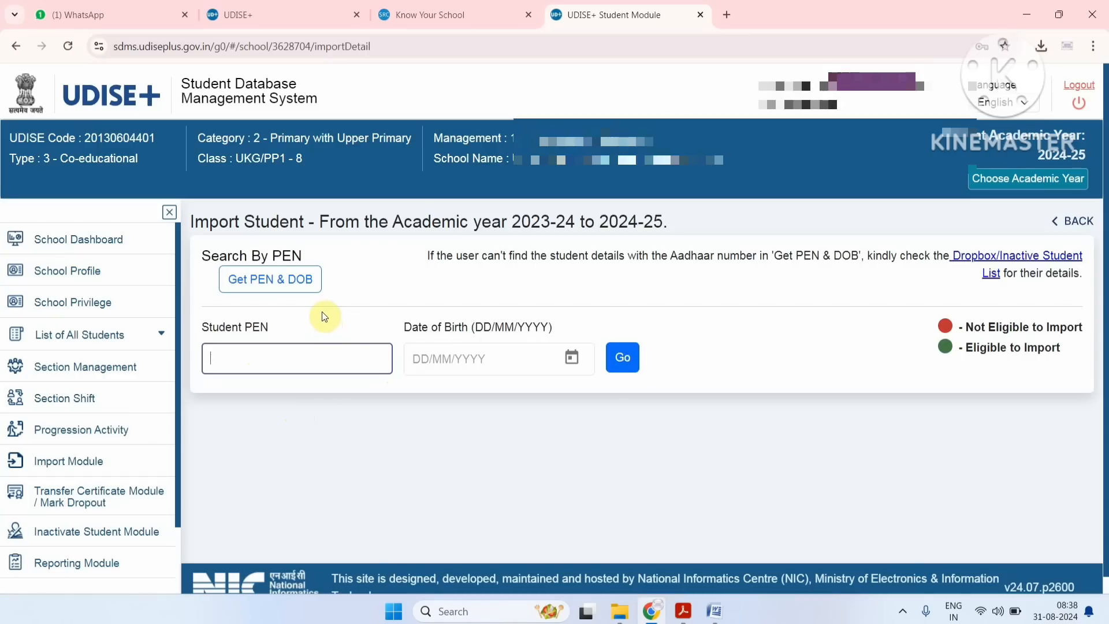
# Open the Get PEN & DOB lookup, examine its Aadhaar number and year of birth fields, and close it.
pyautogui.click(281, 283)
pyautogui.click(501, 289)
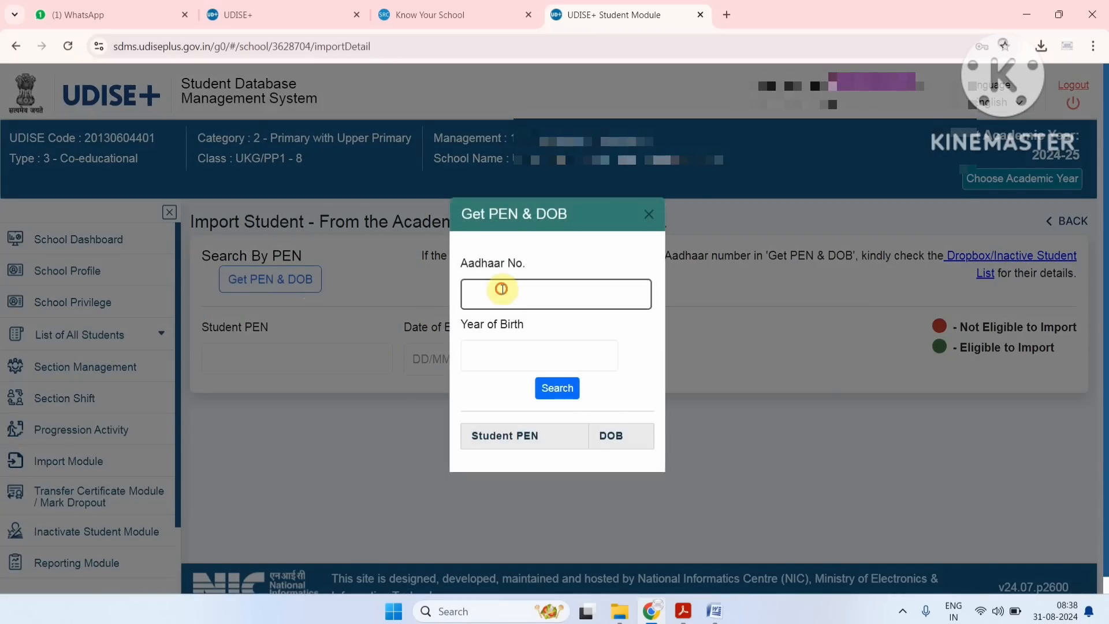
pyautogui.click(520, 259)
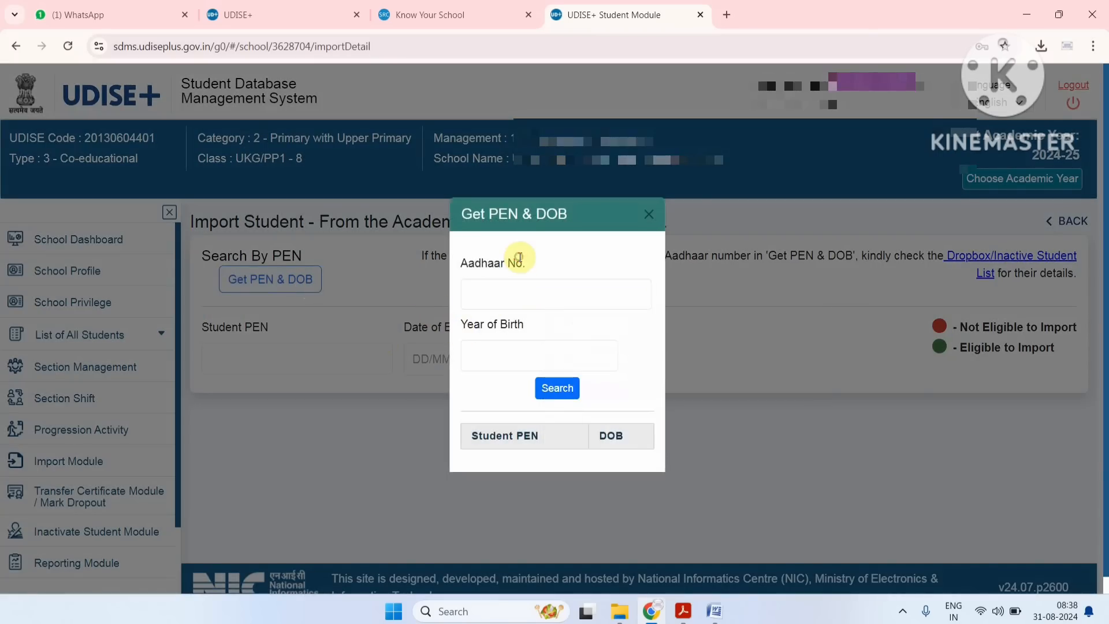
pyautogui.click(527, 295)
pyautogui.click(528, 354)
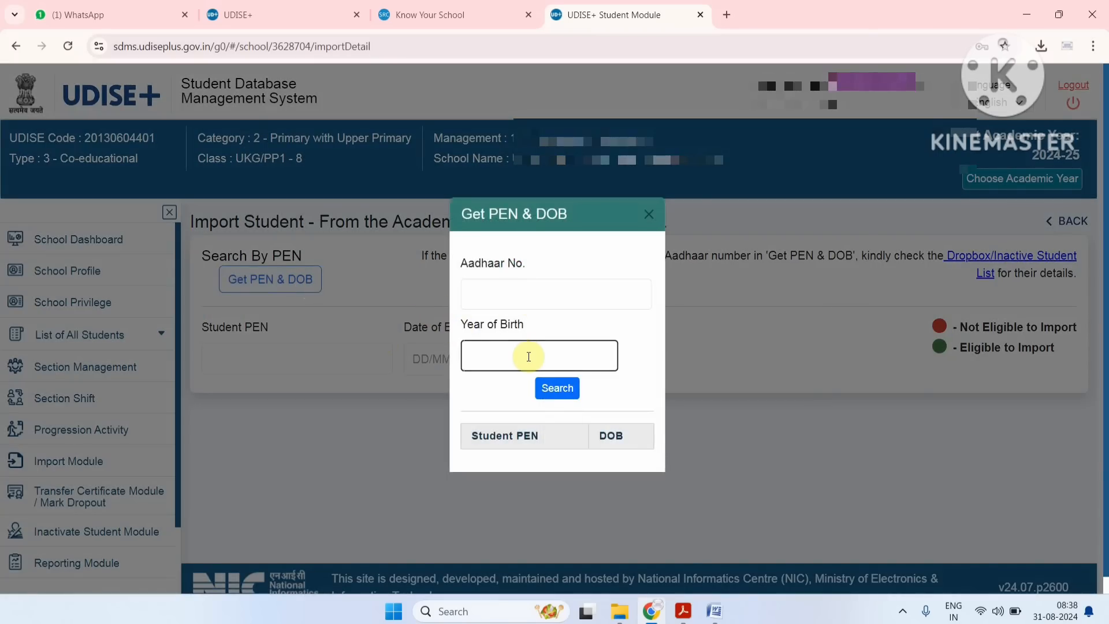
pyautogui.click(539, 391)
pyautogui.click(510, 297)
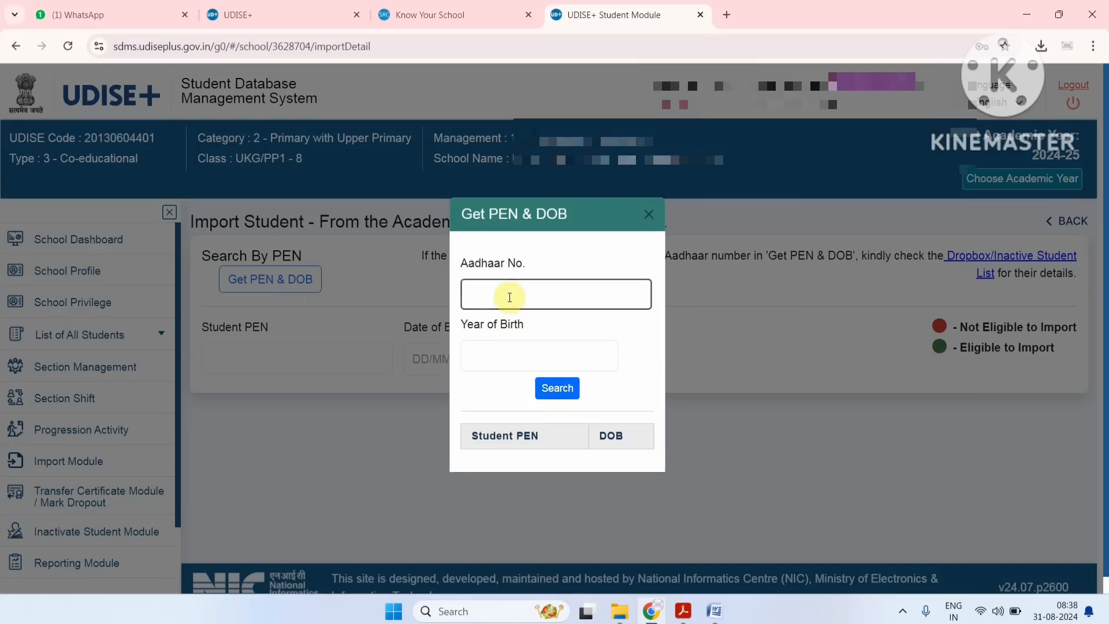
pyautogui.click(549, 412)
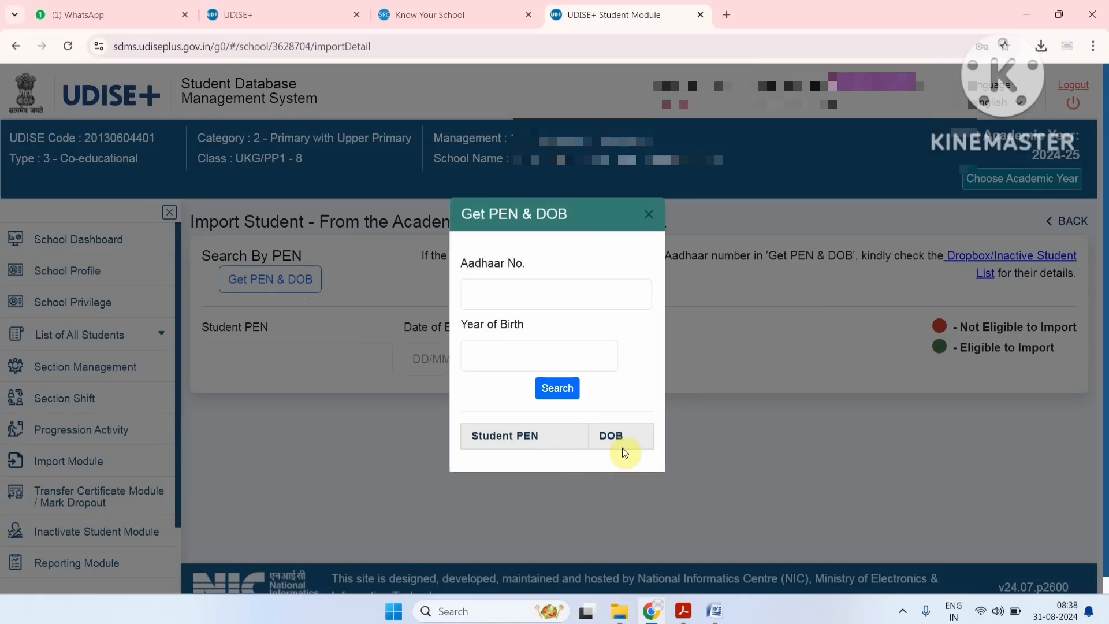
pyautogui.click(646, 220)
# Enter the student's 11-digit PEN for the import search.
pyautogui.click(306, 356)
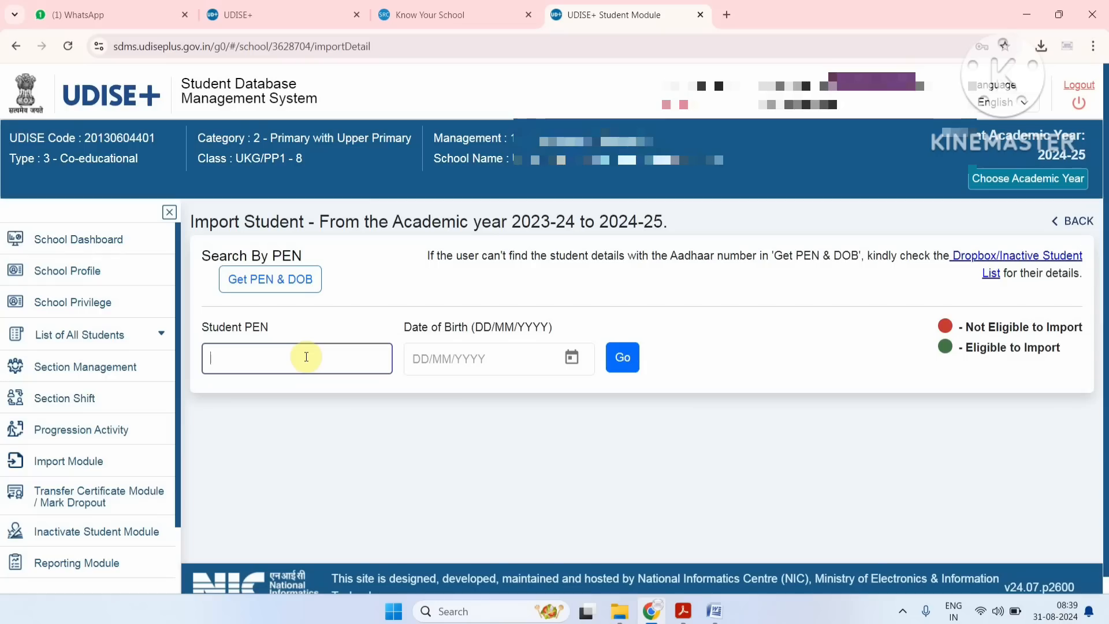
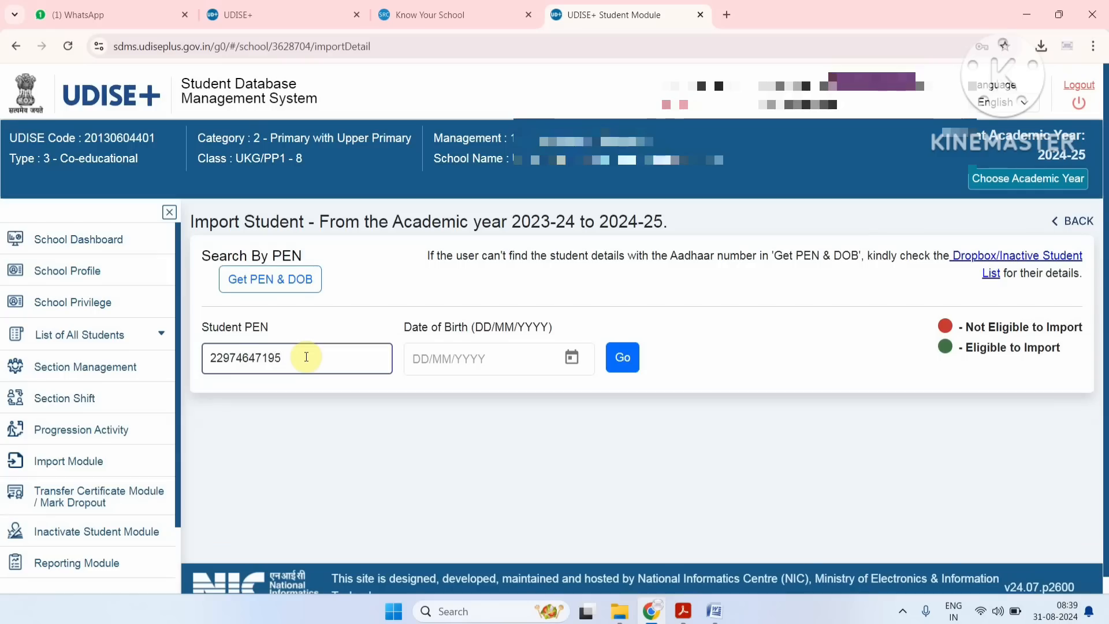
# Enter the student's date of birth and run the search for the student's record.
pyautogui.click(445, 359)
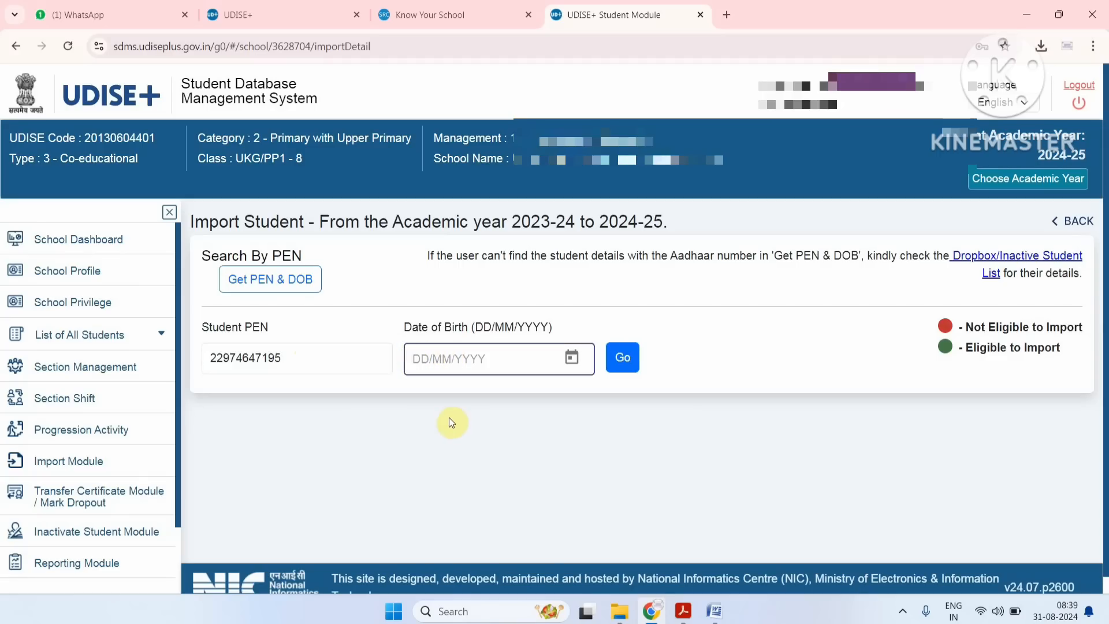
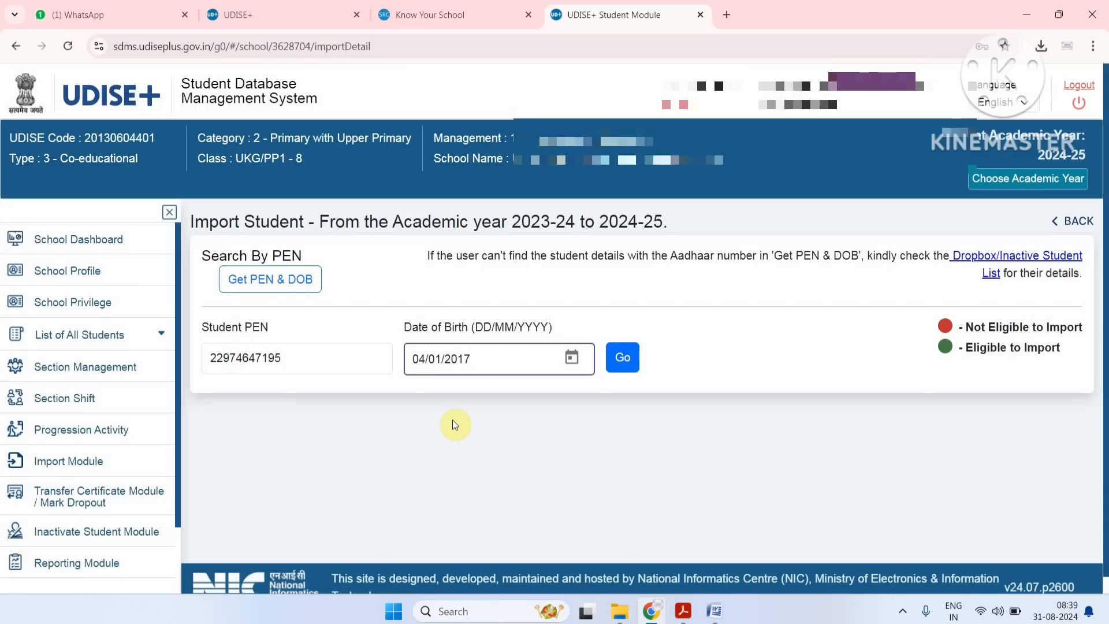
pyautogui.click(626, 362)
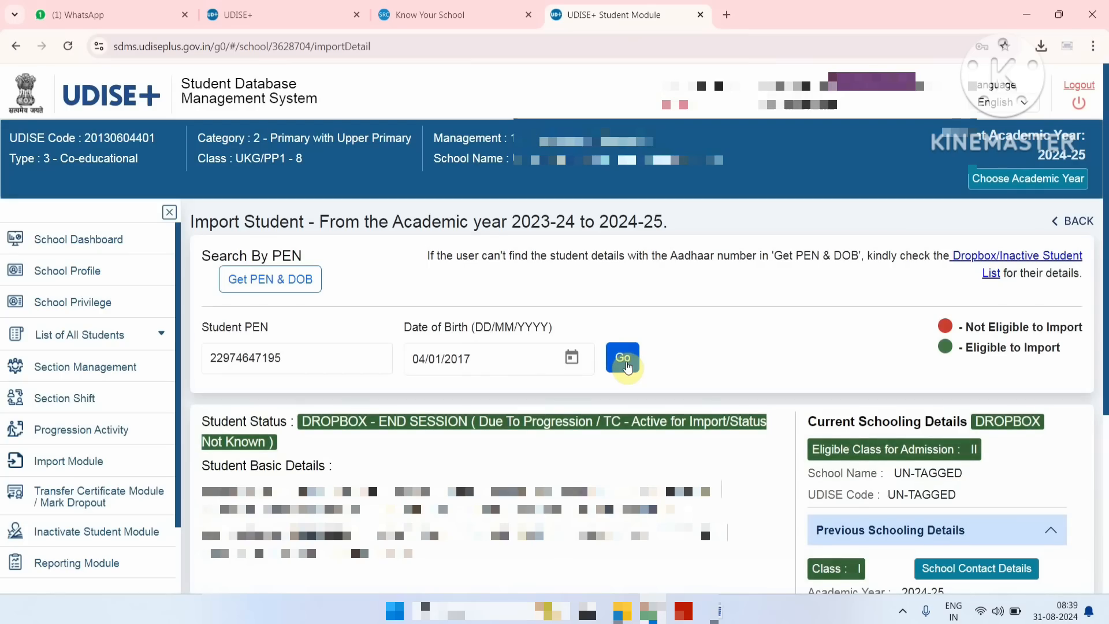
# Review the found student's status, current schooling details and previous schooling details.
pyautogui.scroll(-2, 627, 366)
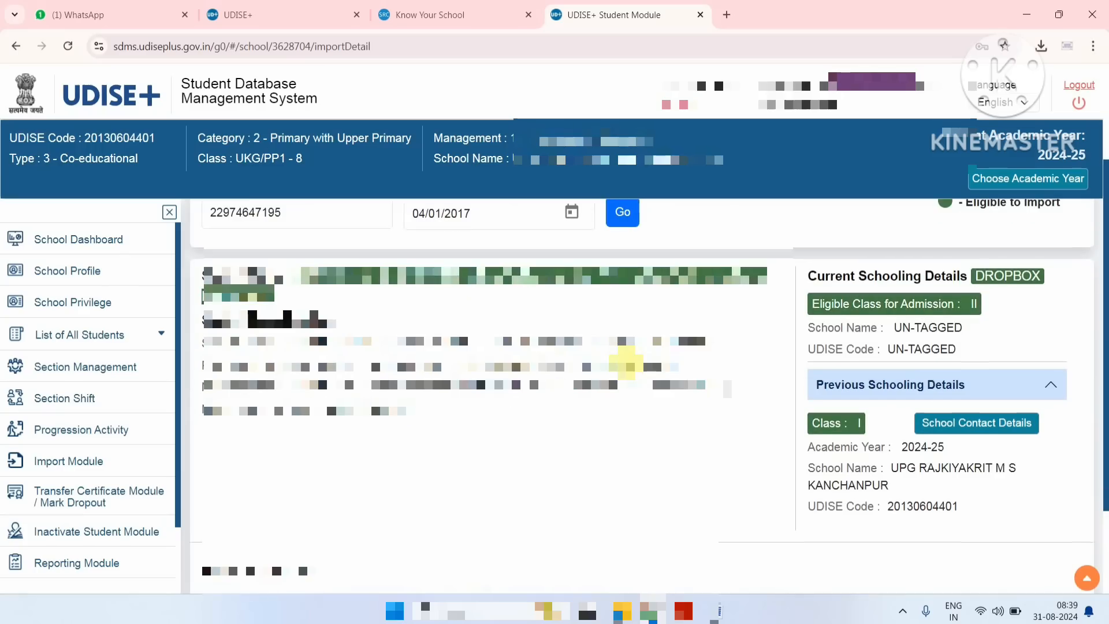
pyautogui.scroll(-1, 628, 364)
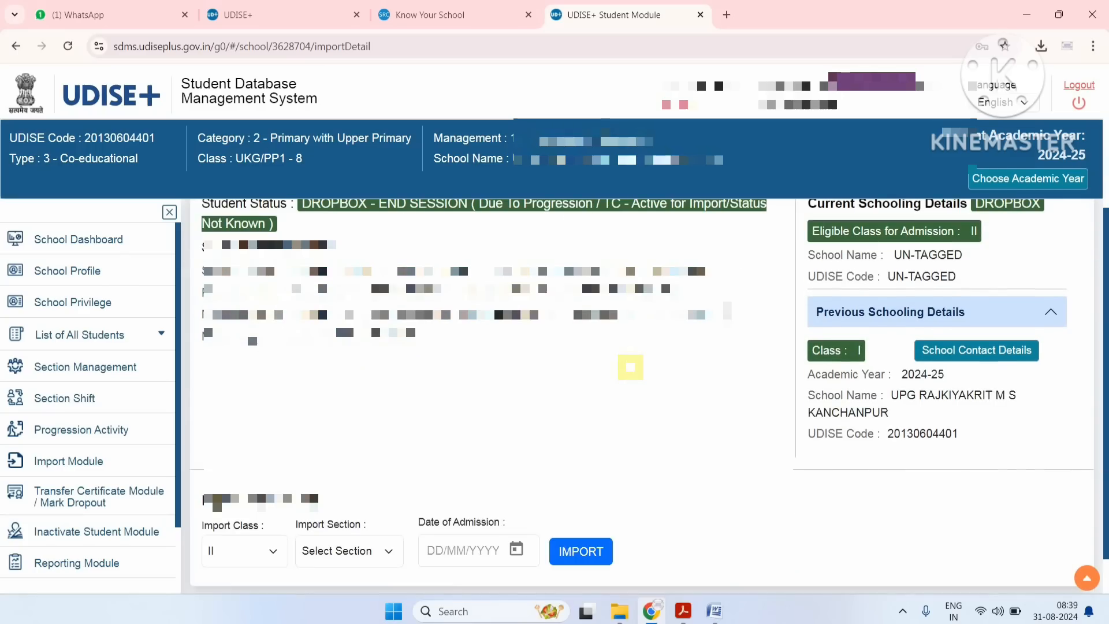
pyautogui.scroll(1, 630, 367)
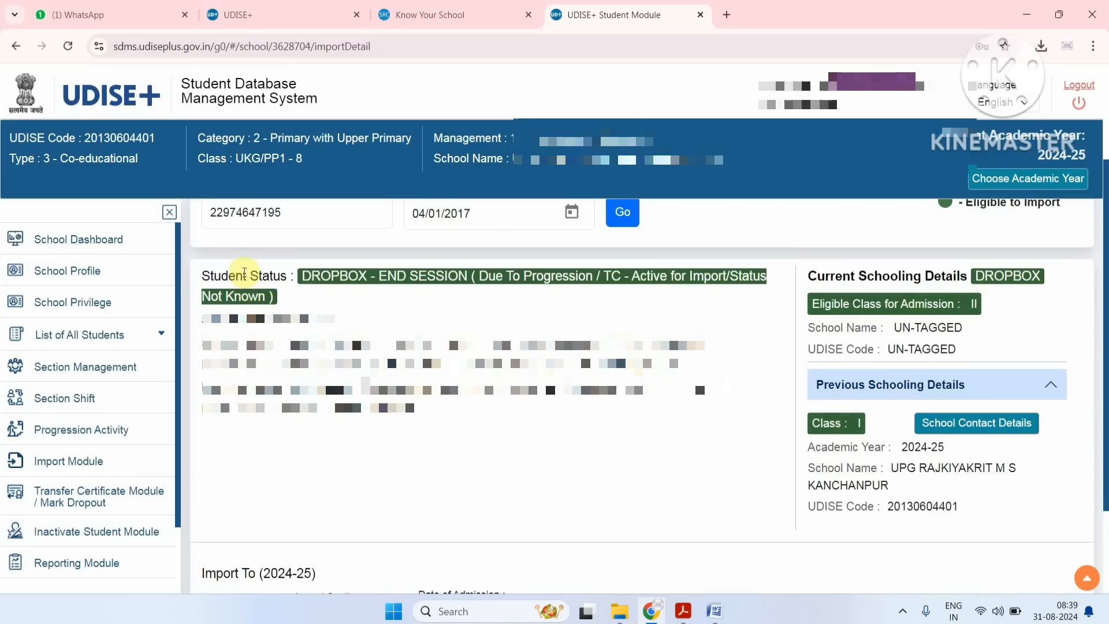
pyautogui.moveTo(302, 275); pyautogui.dragTo(480, 282)
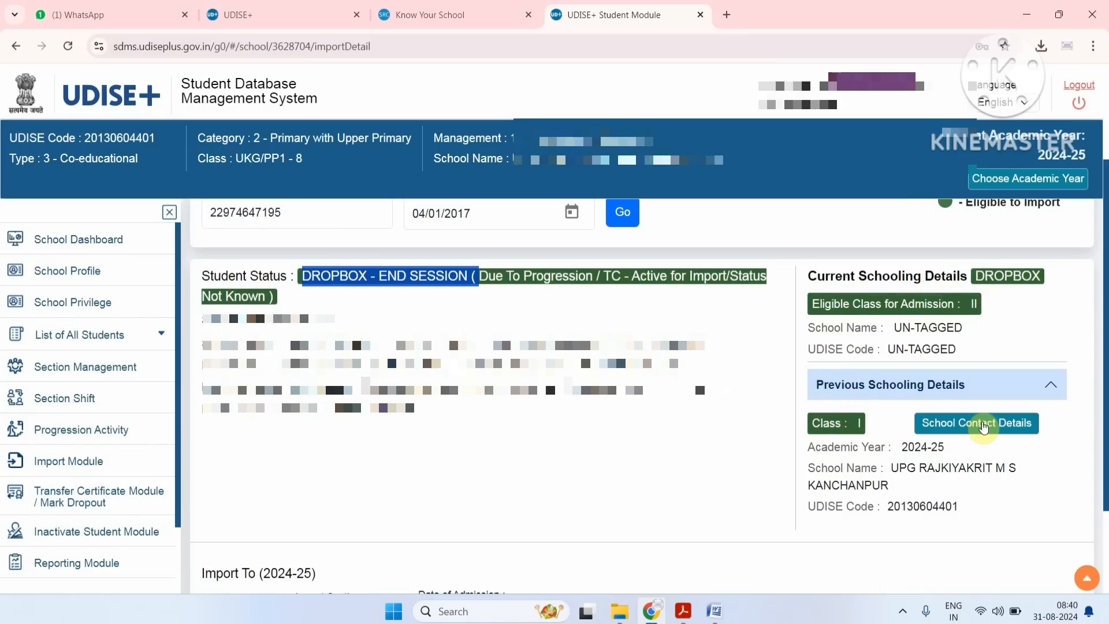
pyautogui.moveTo(808, 421); pyautogui.dragTo(978, 426)
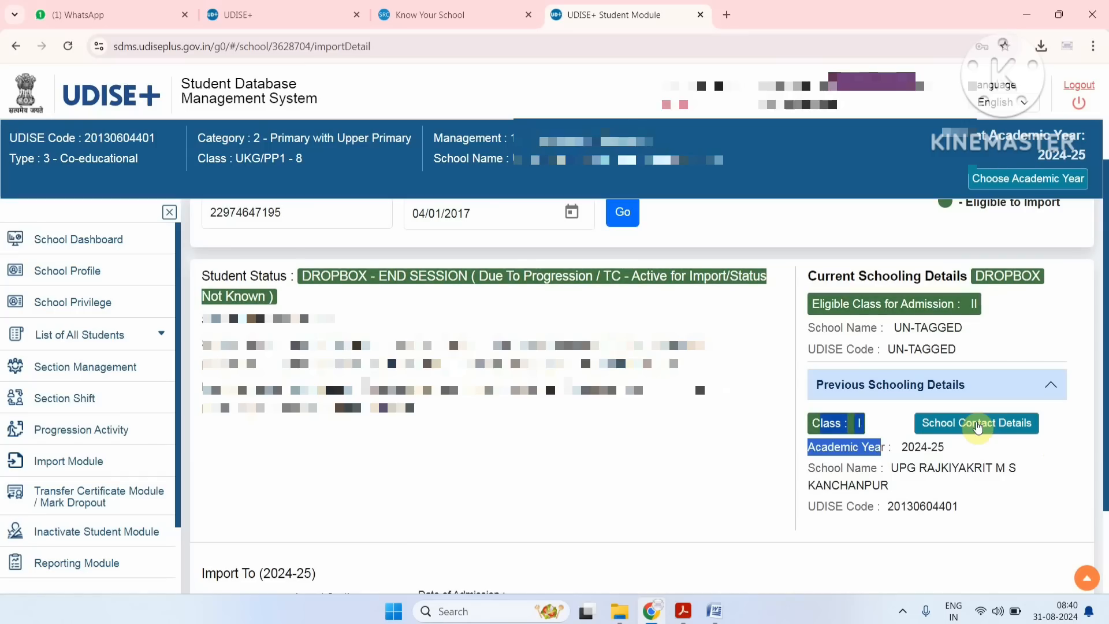
pyautogui.moveTo(825, 275); pyautogui.dragTo(1052, 284)
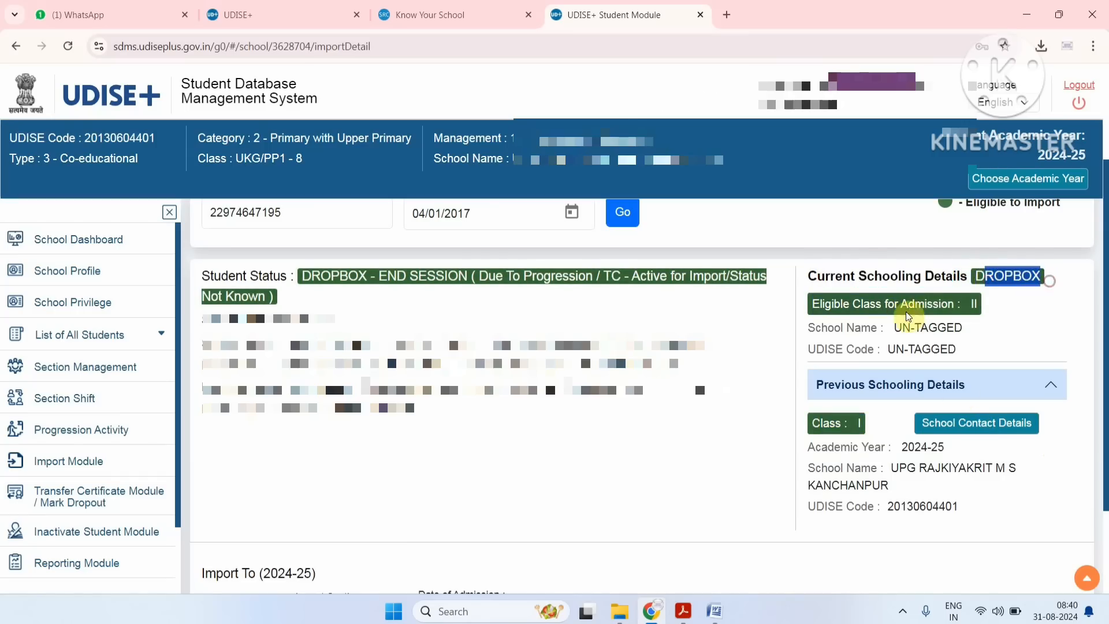
pyautogui.moveTo(830, 326); pyautogui.dragTo(990, 347)
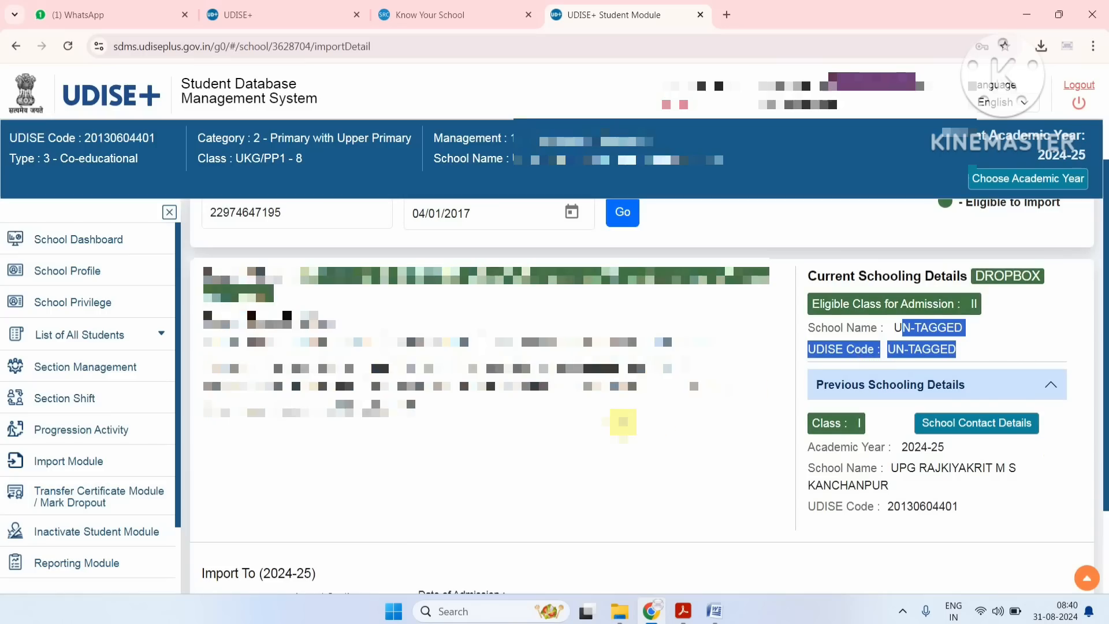
# Set the import class to II and the import section to A for 2024-25.
pyautogui.scroll(-2, 623, 422)
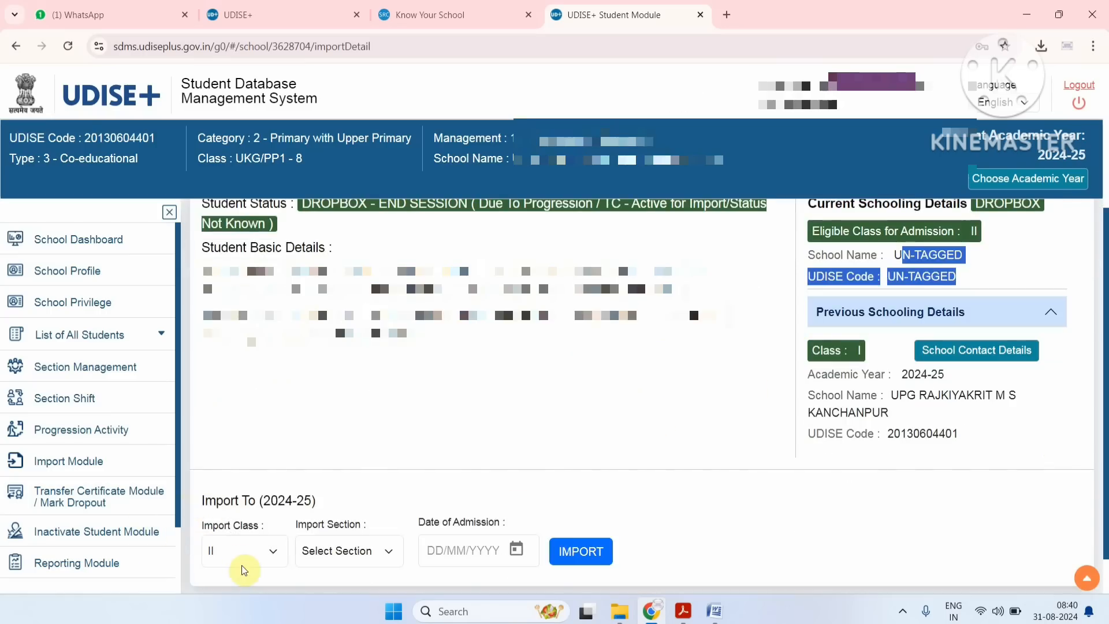
pyautogui.click(242, 565)
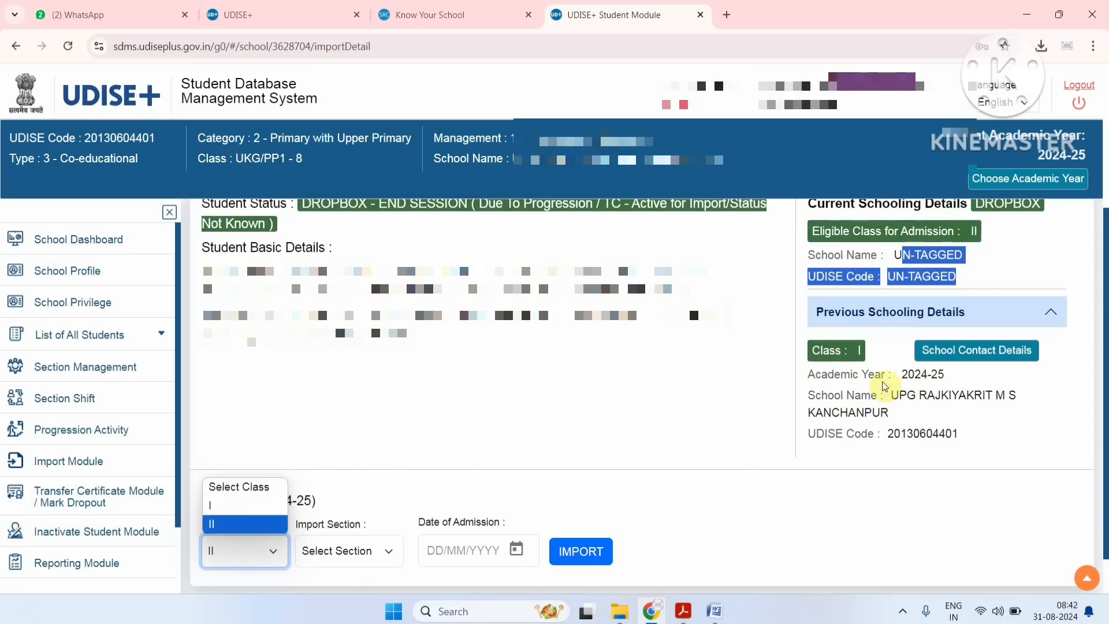
pyautogui.click(237, 524)
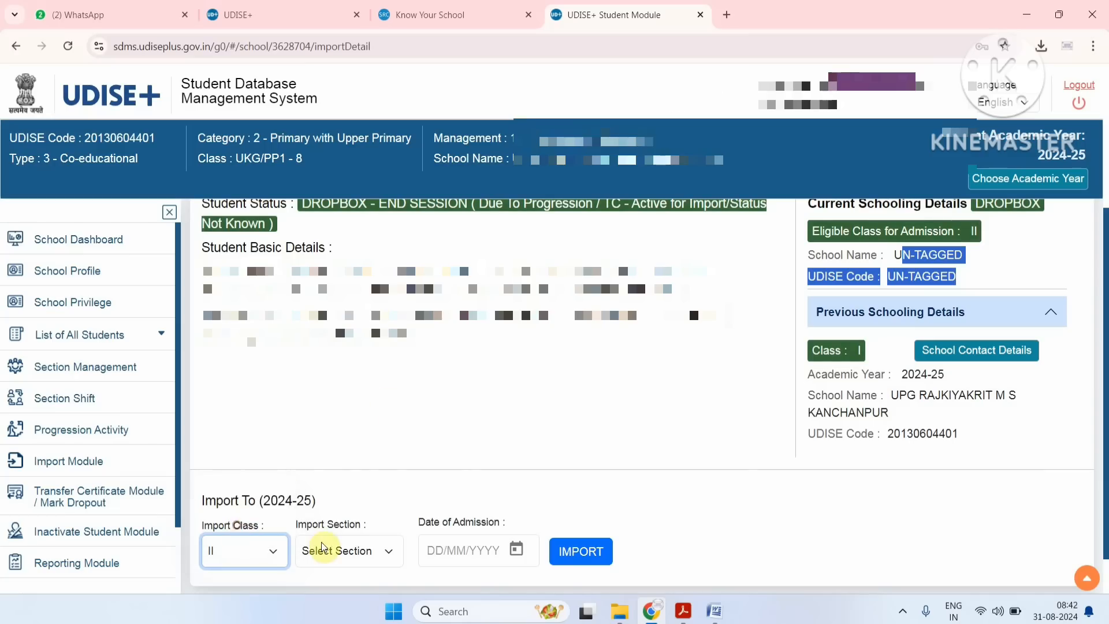
pyautogui.click(323, 549)
pyautogui.click(331, 528)
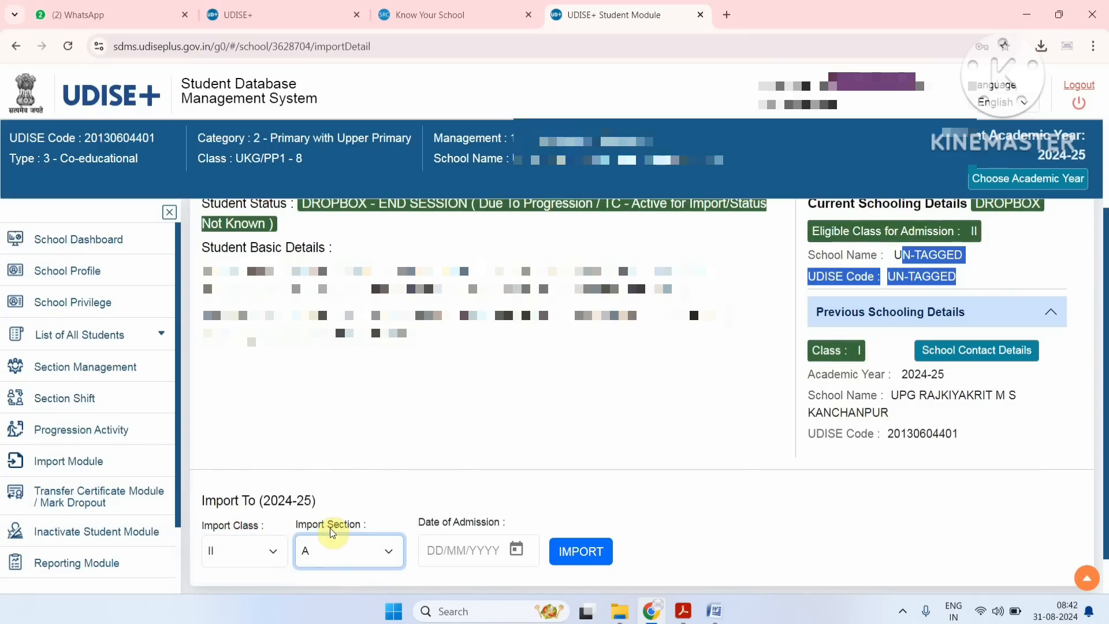
# Set the date of admission to 01/07/2024 and submit the student's import.
pyautogui.click(425, 552)
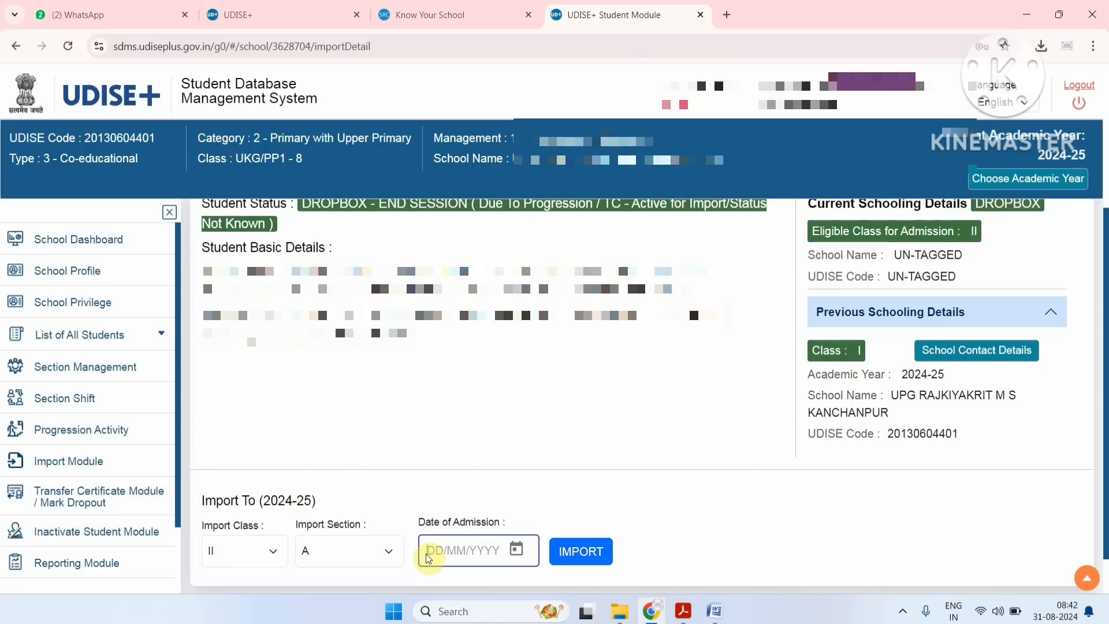
pyautogui.write('01')
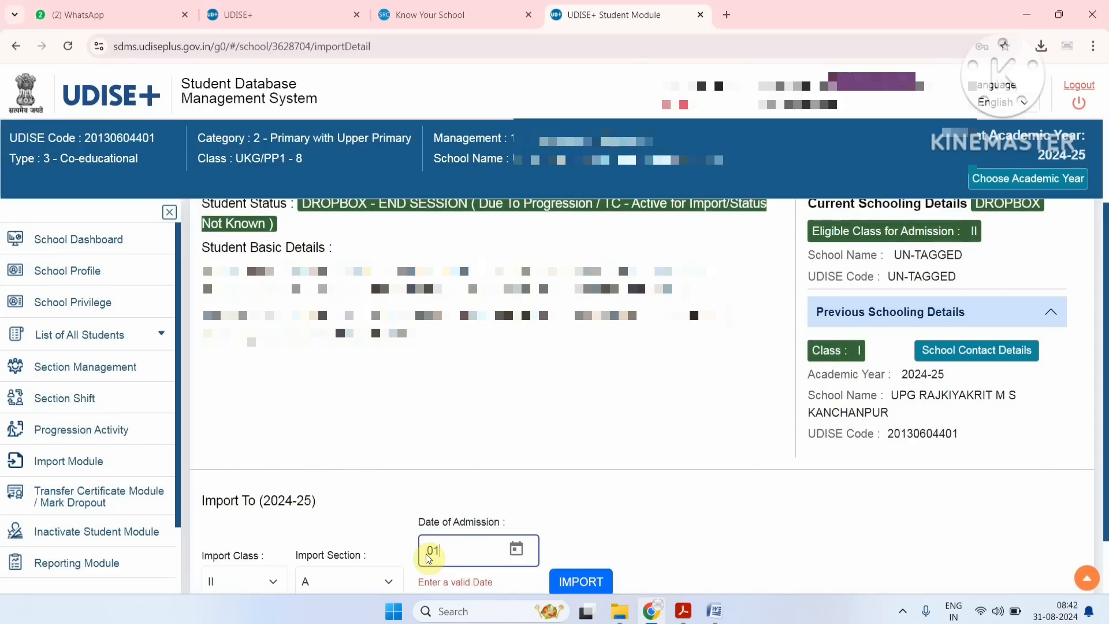
pyautogui.write('/07/')
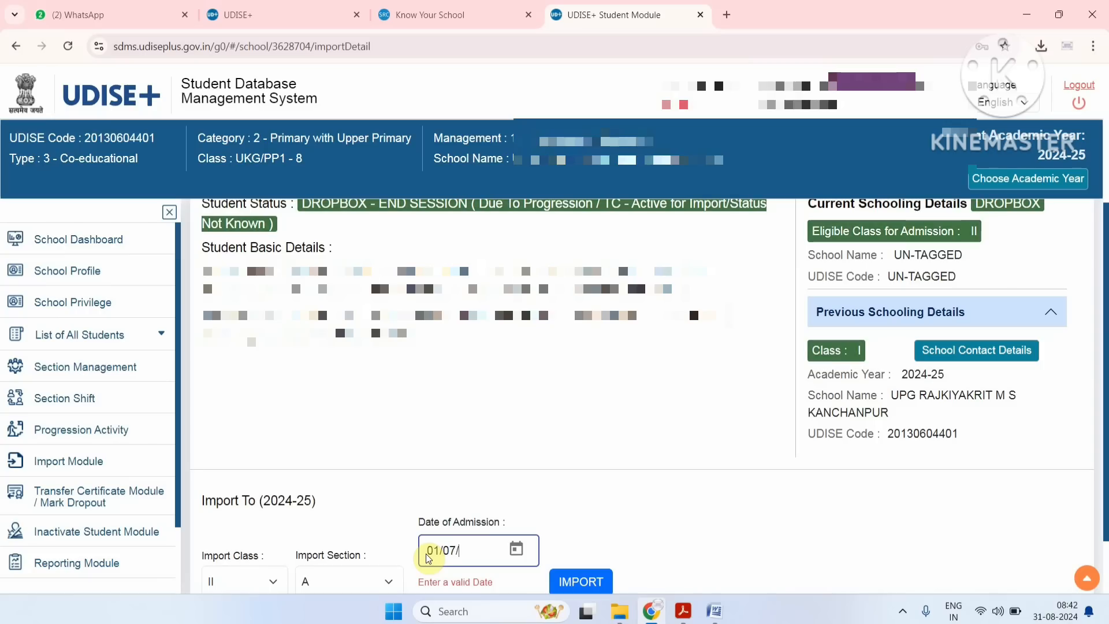
pyautogui.write('2024')
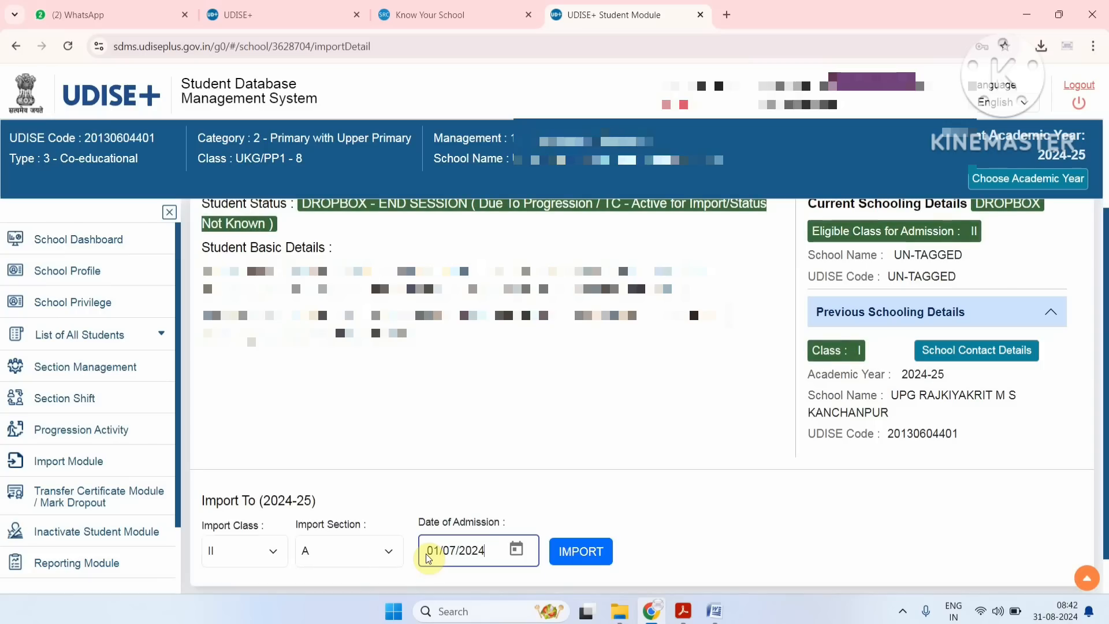
pyautogui.click(593, 552)
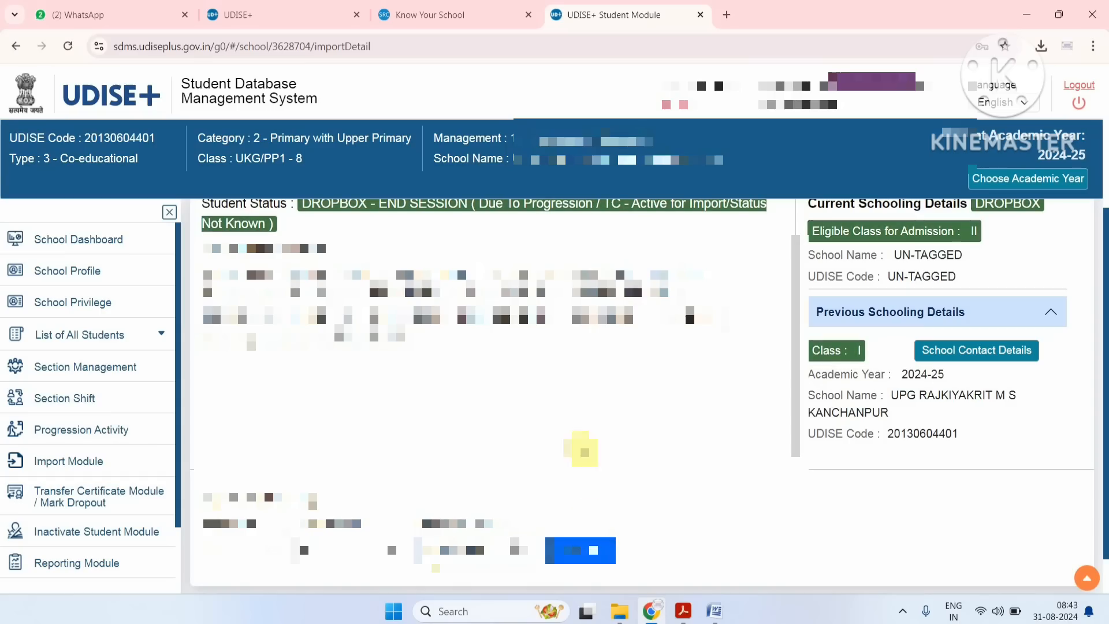
# Open the Dropbox/Inactive Student List from the student import page.
pyautogui.scroll(4, 576, 420)
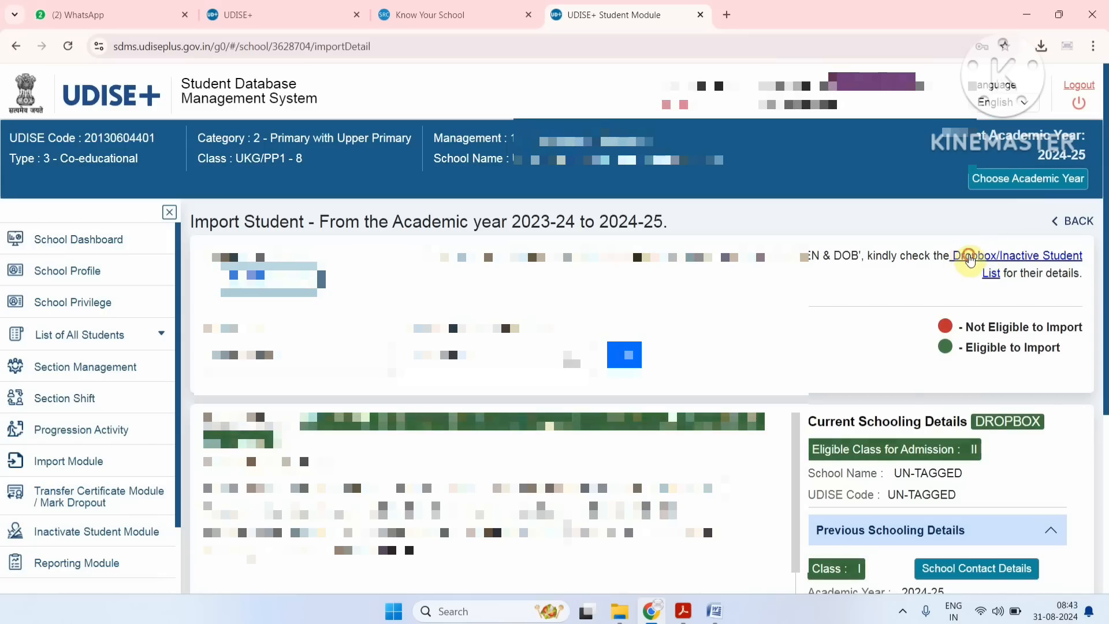
pyautogui.click(966, 257)
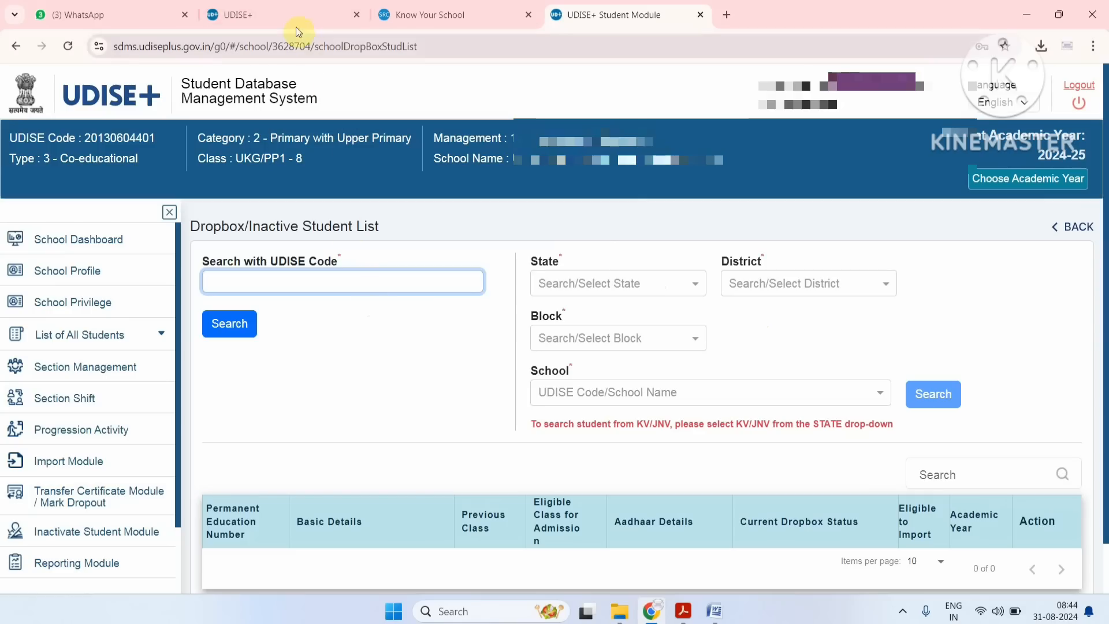
pyautogui.click(289, 13)
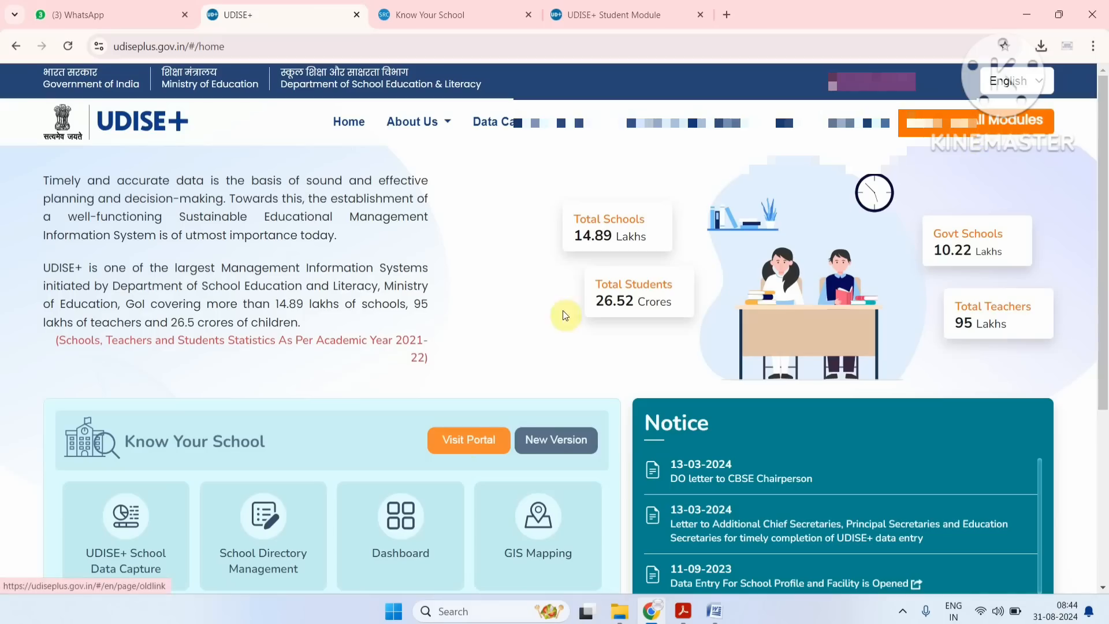
pyautogui.click(469, 443)
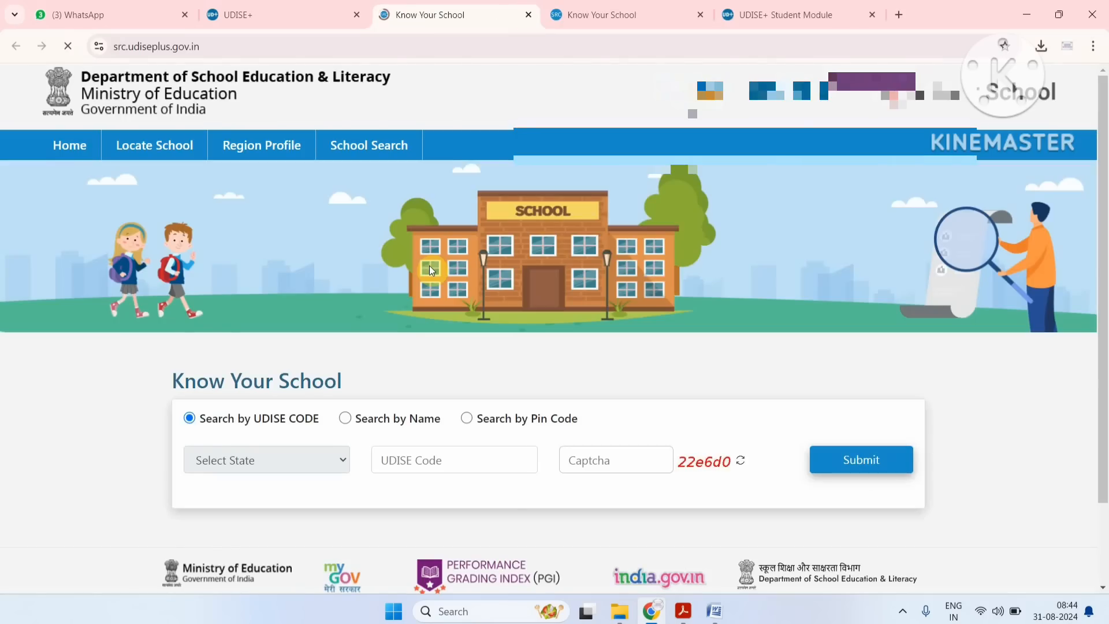
pyautogui.scroll(-1, 428, 265)
pyautogui.scroll(-1, 430, 267)
pyautogui.click(426, 368)
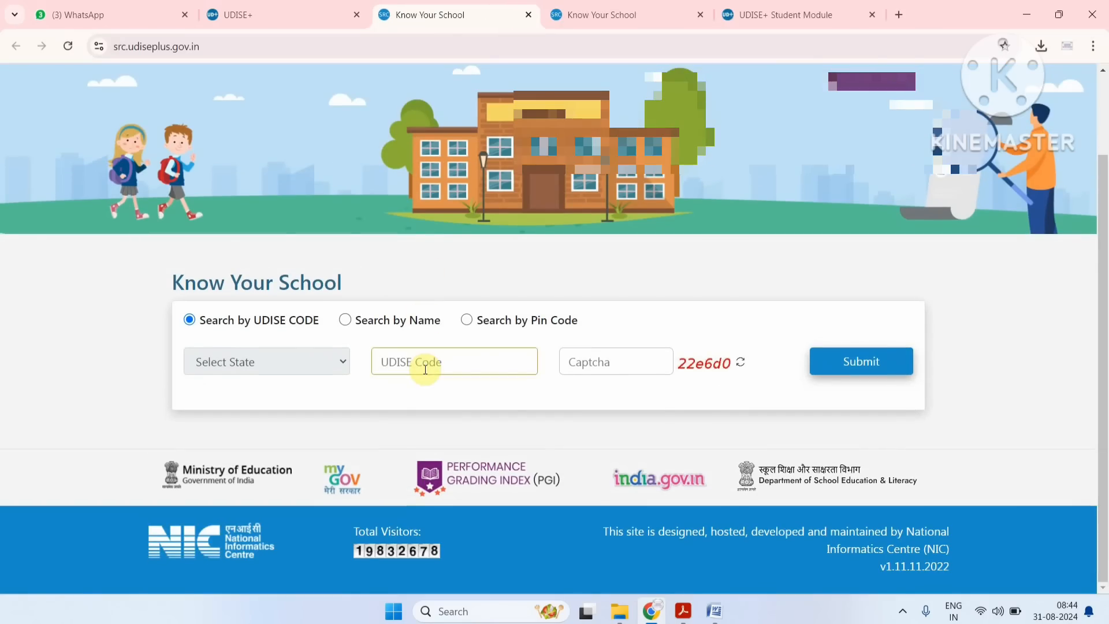
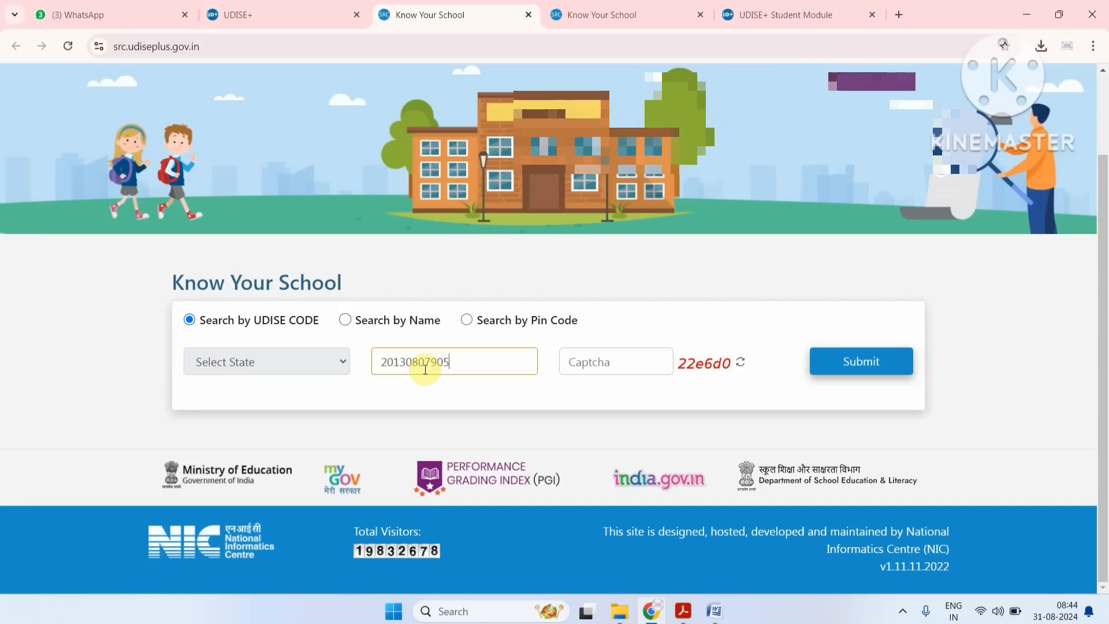
# Enter the displayed captcha and submit the school search.
pyautogui.press('Tab')
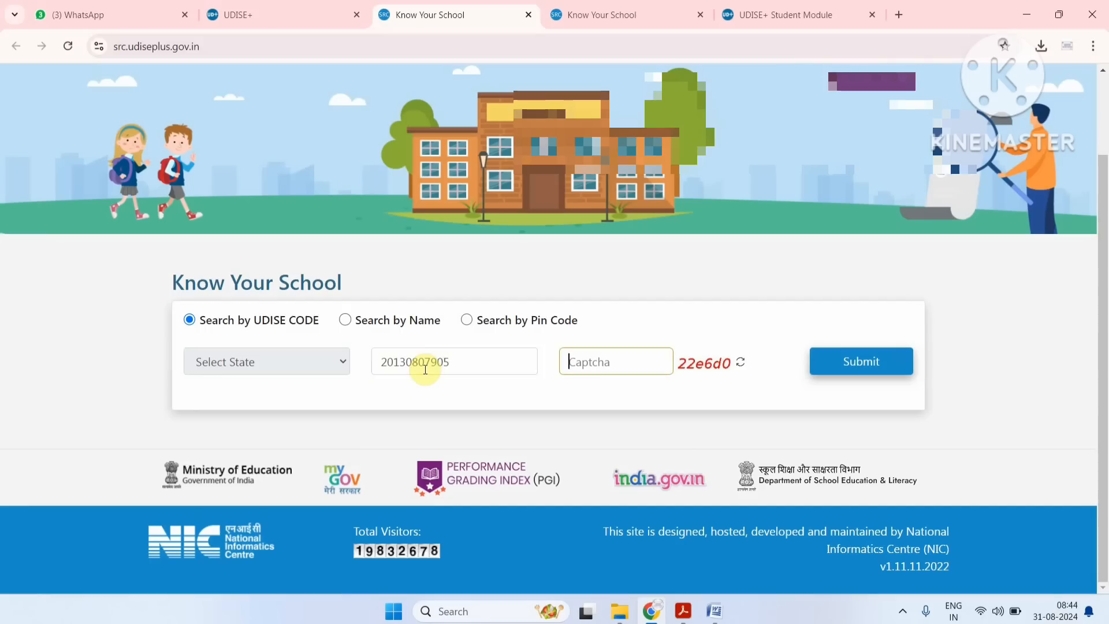
pyautogui.write('22e6d0')
pyautogui.click(837, 363)
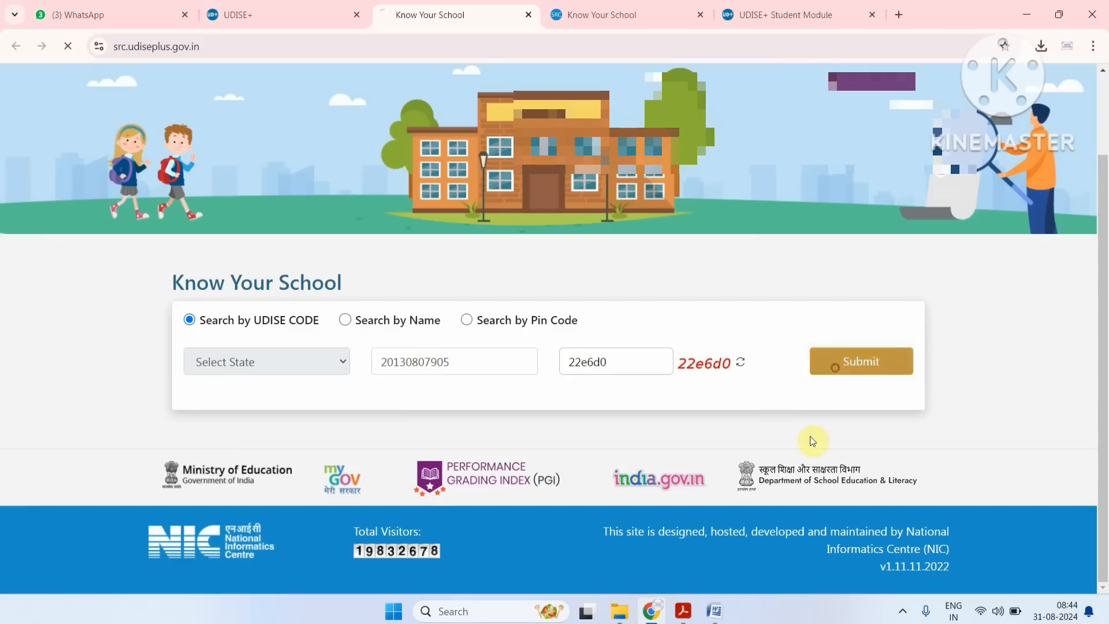
# Review the found school's state, district and block in its region details.
pyautogui.scroll(-1, 762, 428)
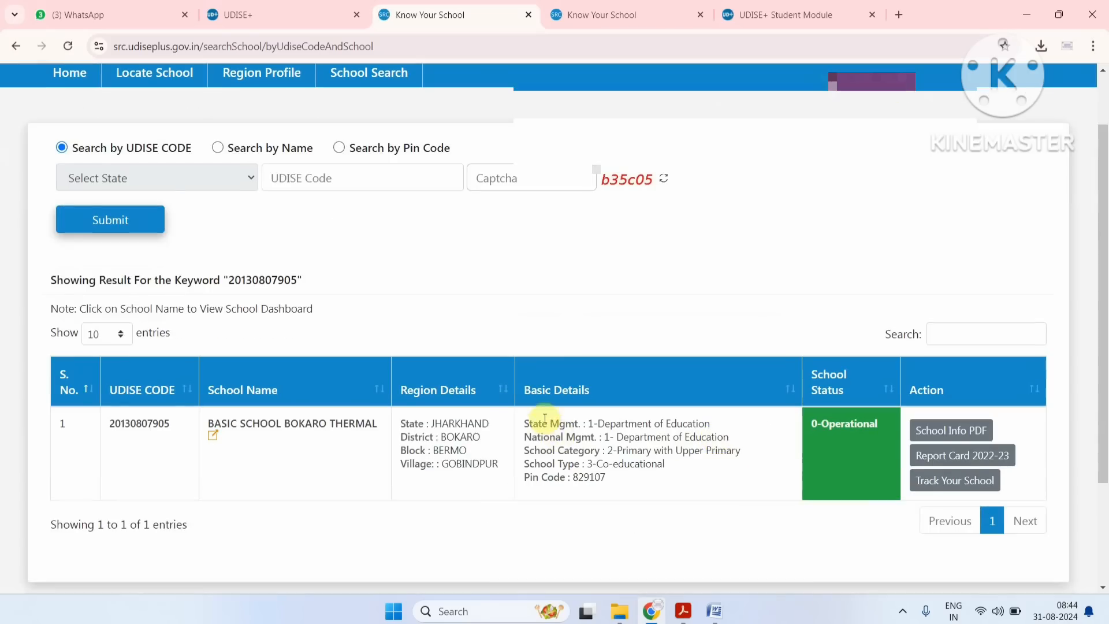
pyautogui.moveTo(458, 420); pyautogui.dragTo(463, 464)
pyautogui.click(465, 462)
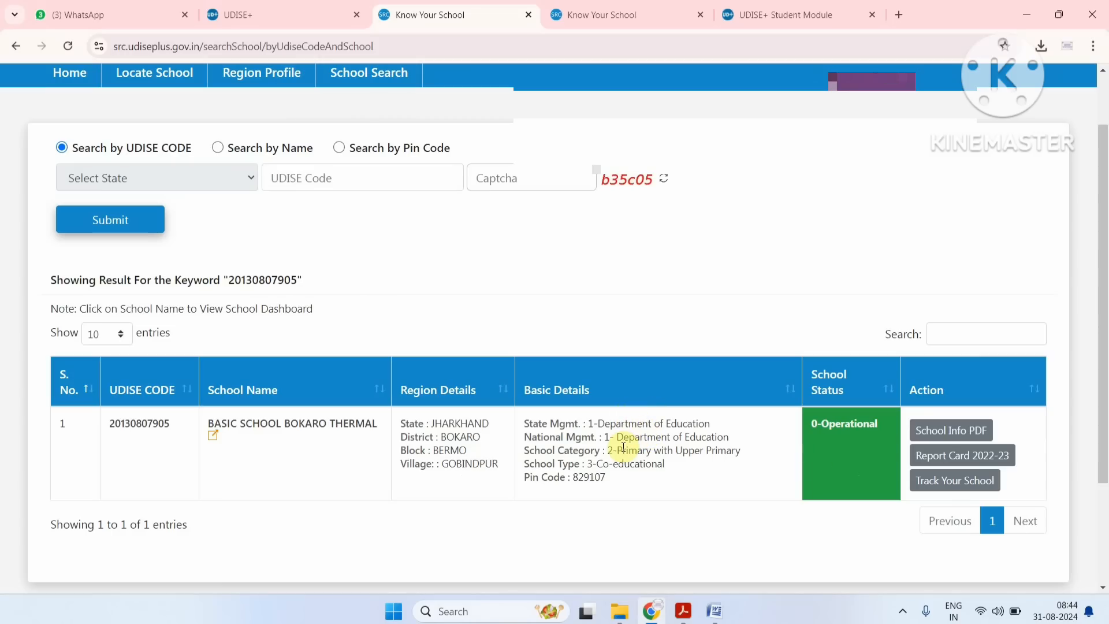
# Return to the student module and set the dropbox list's state to GUJARAT, district to AHMEDABAD and block to BAVLA.
pyautogui.click(758, 15)
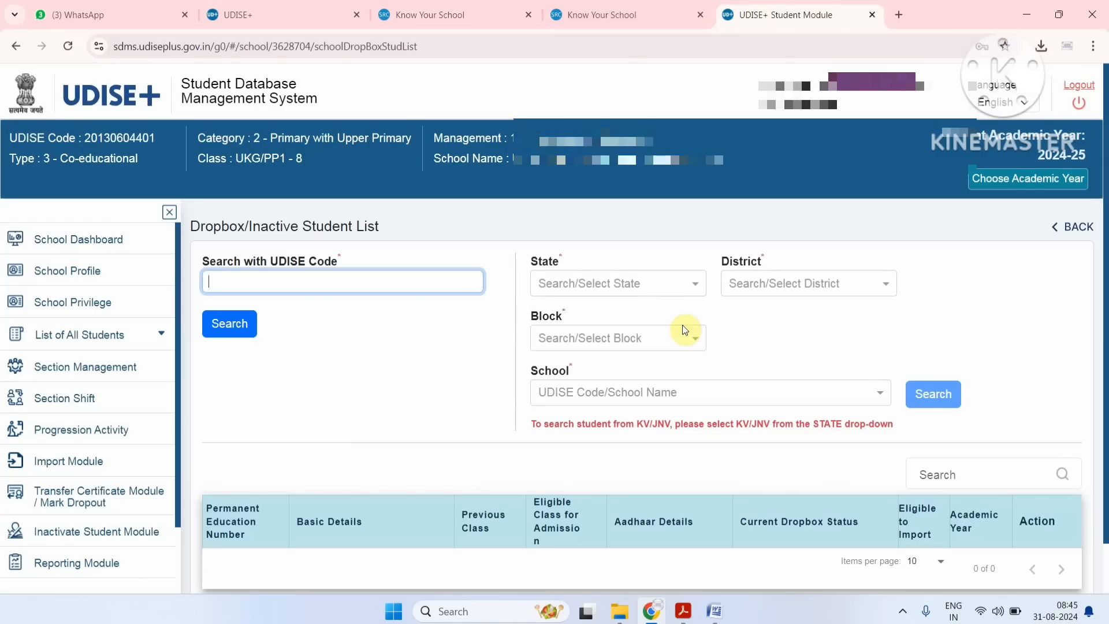
pyautogui.click(658, 279)
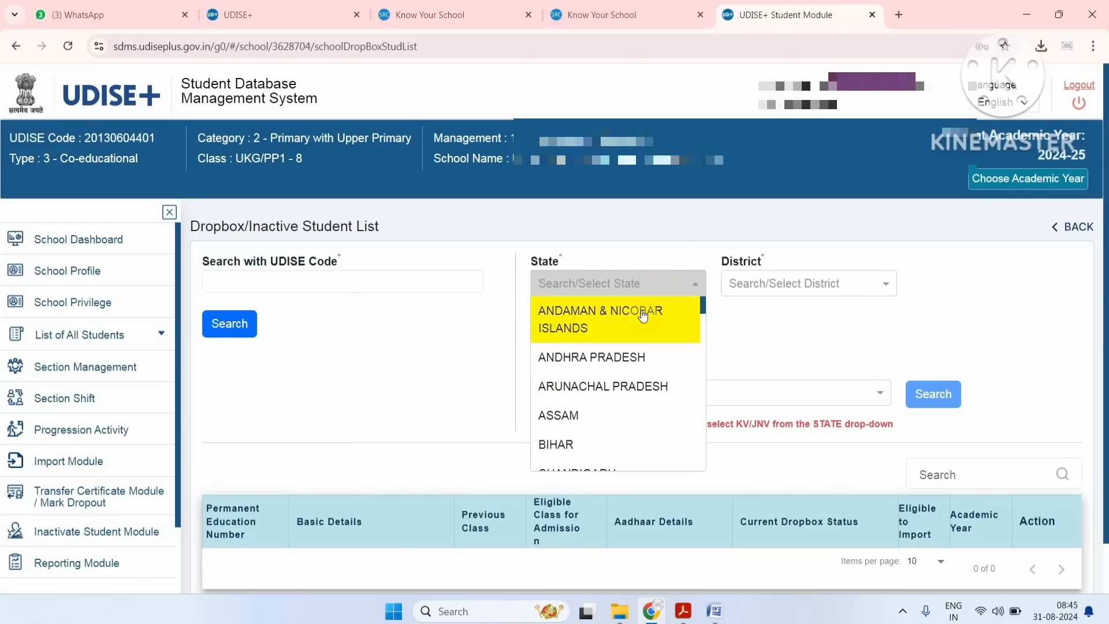
pyautogui.scroll(-3, 643, 314)
pyautogui.click(624, 413)
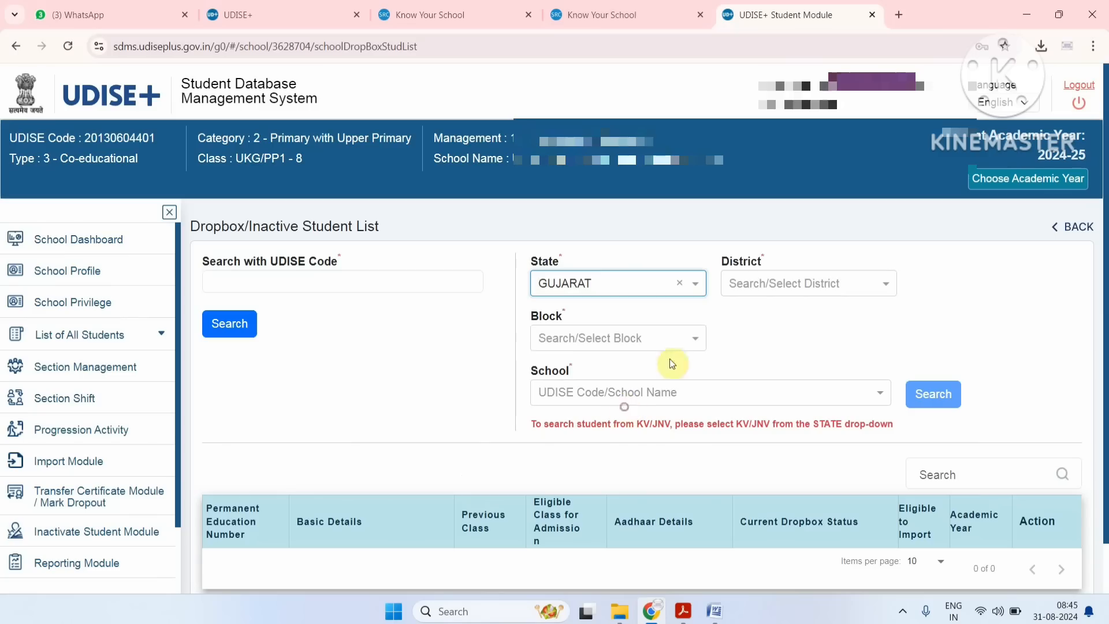
pyautogui.click(761, 293)
pyautogui.click(767, 311)
pyautogui.click(655, 334)
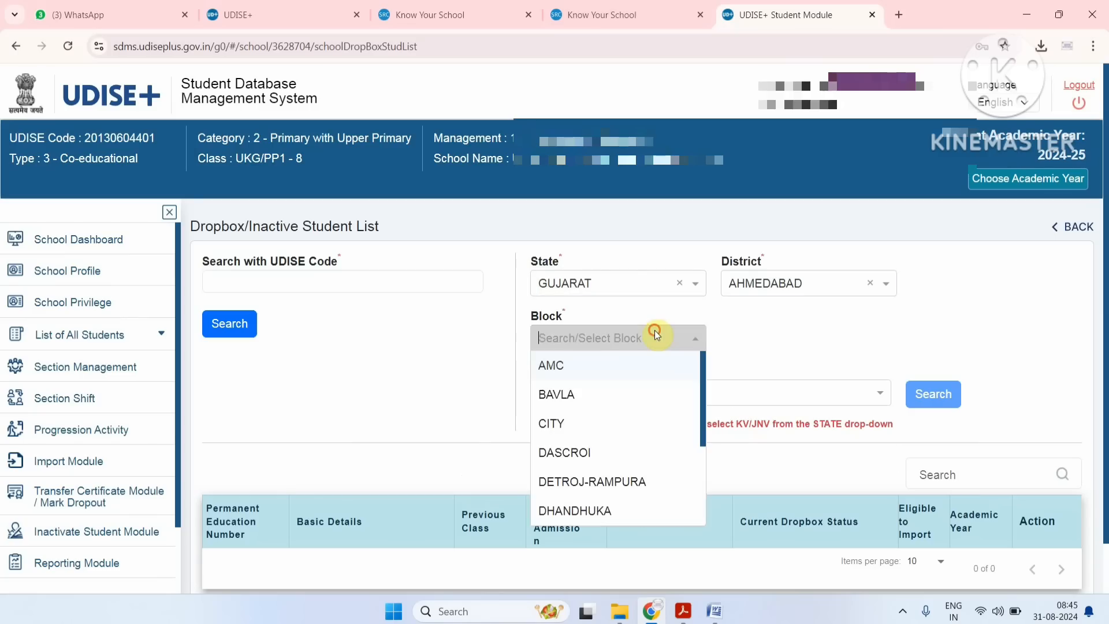
pyautogui.click(634, 385)
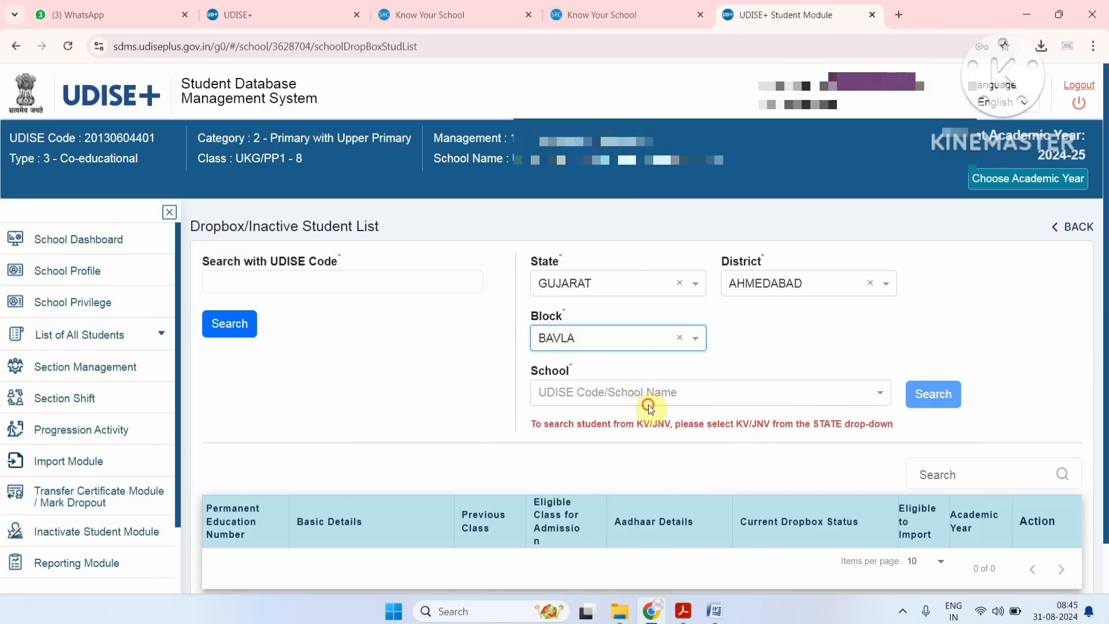
pyautogui.click(648, 405)
pyautogui.click(683, 420)
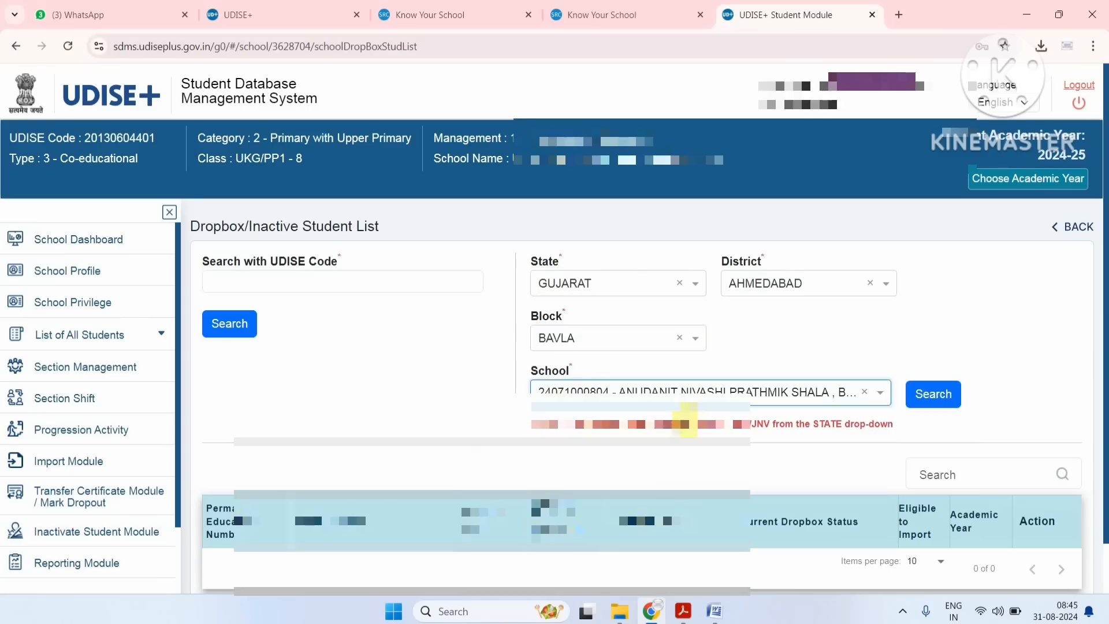
pyautogui.click(932, 394)
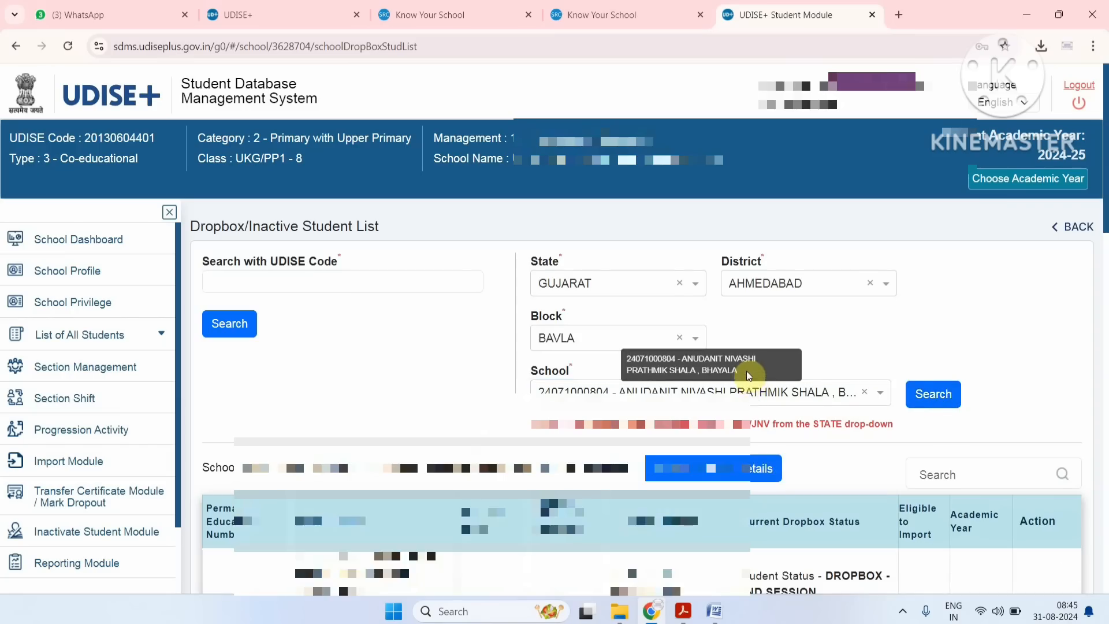
# Review the first listed student's basic details, dropbox status and eligibility to import.
pyautogui.scroll(-2, 749, 377)
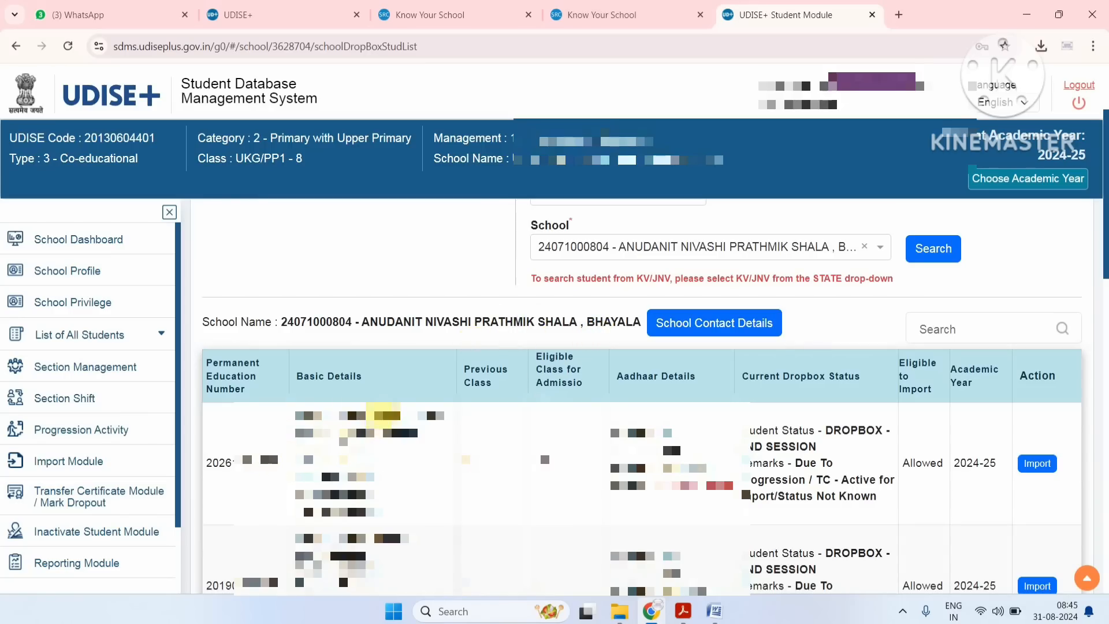
pyautogui.moveTo(383, 415); pyautogui.dragTo(445, 417)
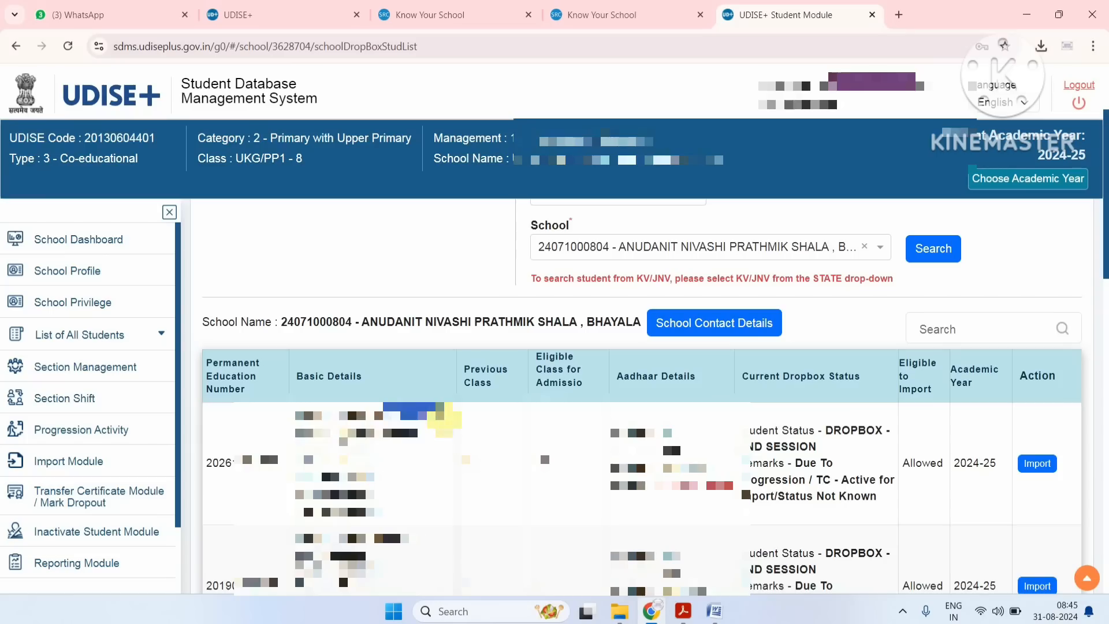
pyautogui.click(414, 456)
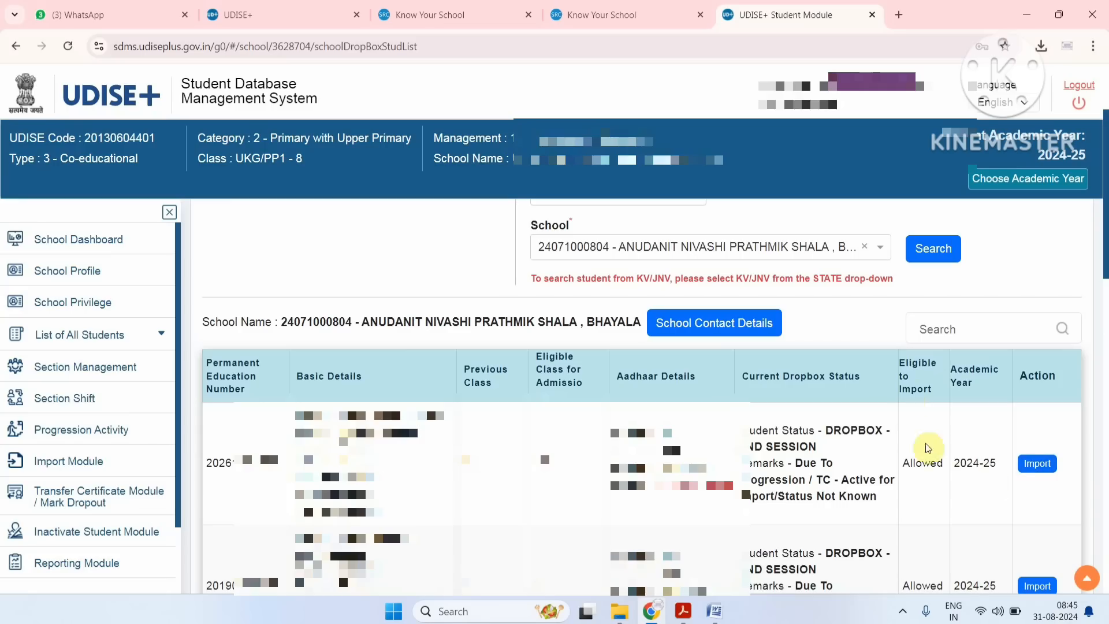
pyautogui.moveTo(922, 462); pyautogui.dragTo(930, 462)
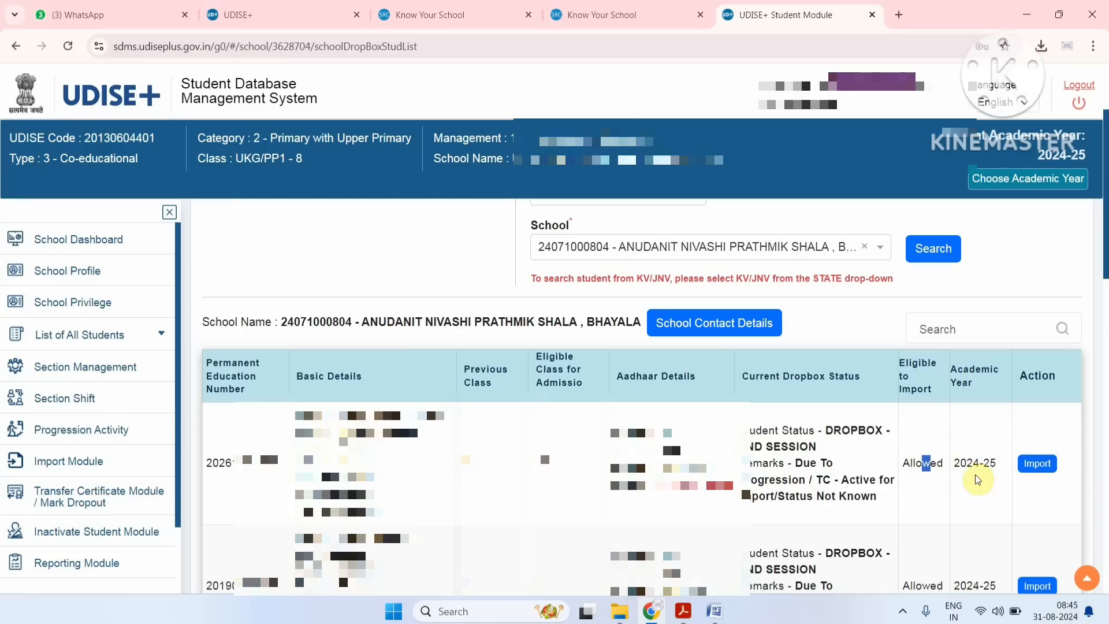
# Start the import of the first listed student and select the prefilled student PEN.
pyautogui.click(1037, 464)
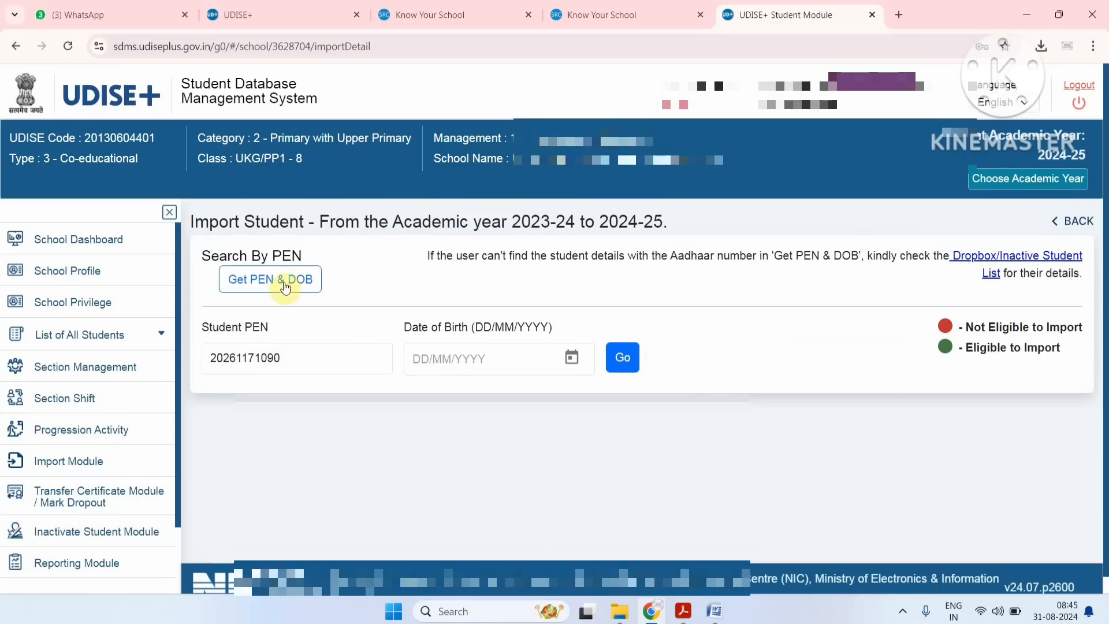
pyautogui.click(285, 357)
pyautogui.doubleClick(284, 357)
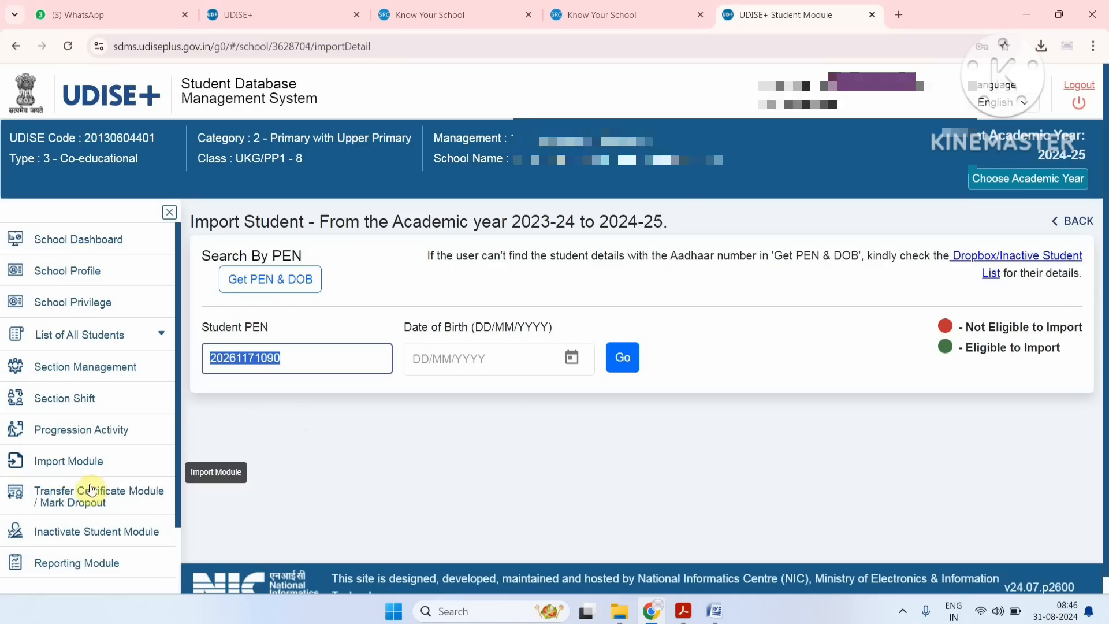
# Open the Search Student page and look over its search fields, notes and results table.
pyautogui.scroll(-1, 81, 436)
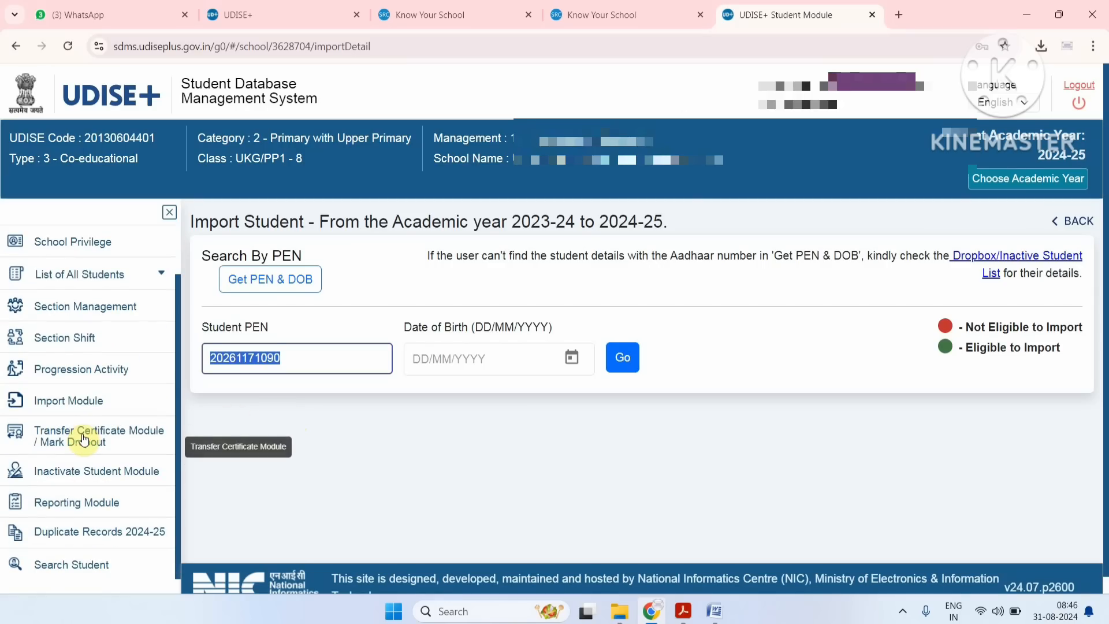
pyautogui.scroll(-1, 83, 440)
pyautogui.click(80, 571)
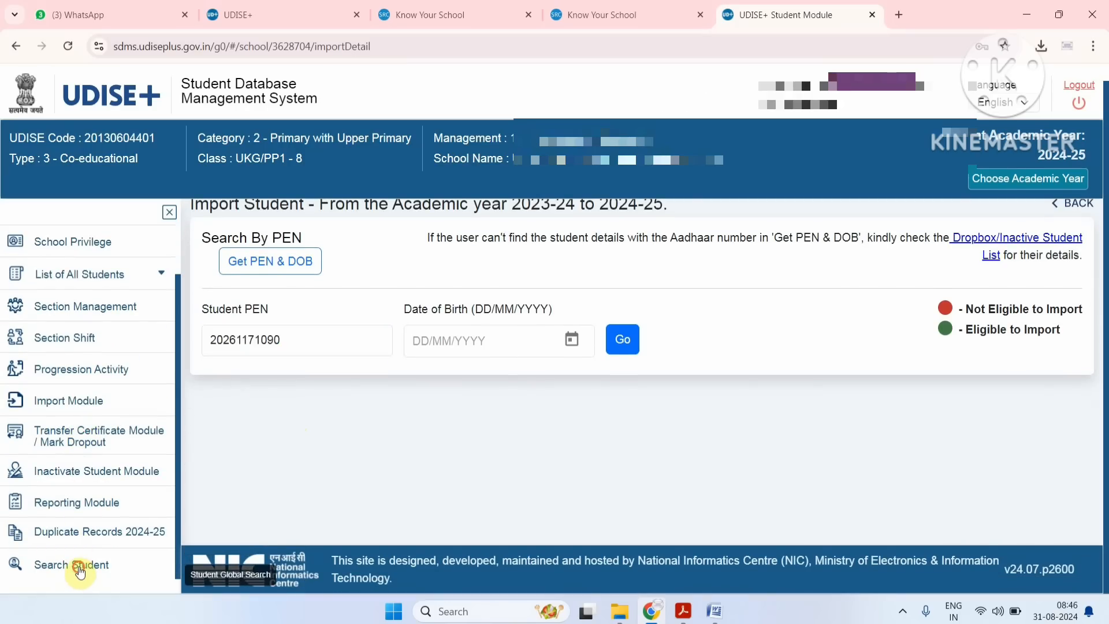
pyautogui.scroll(1, 250, 356)
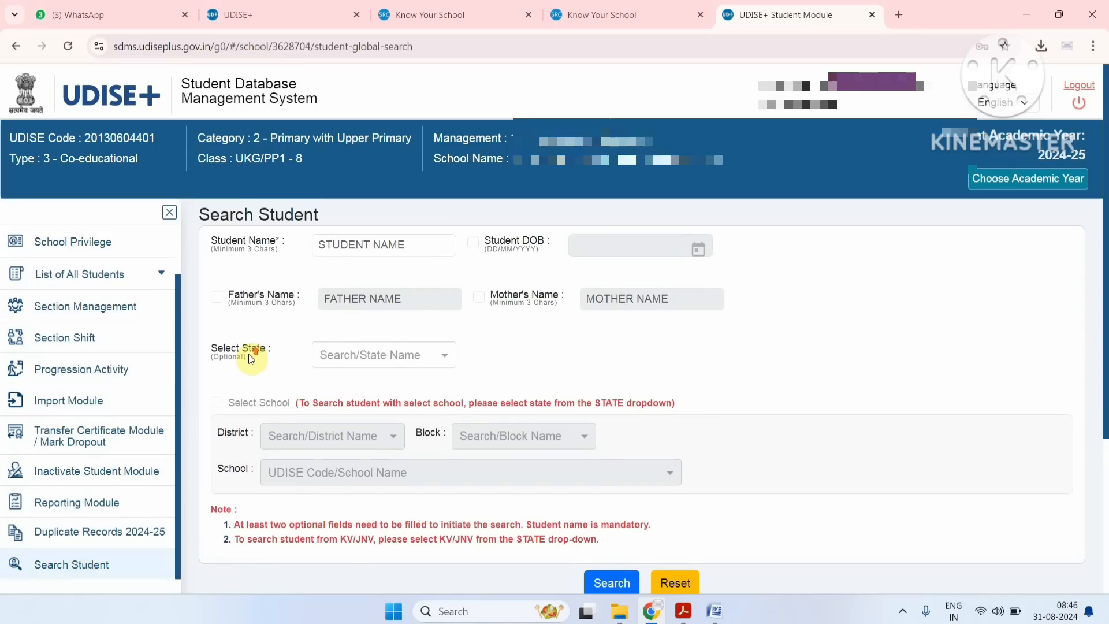
pyautogui.click(331, 249)
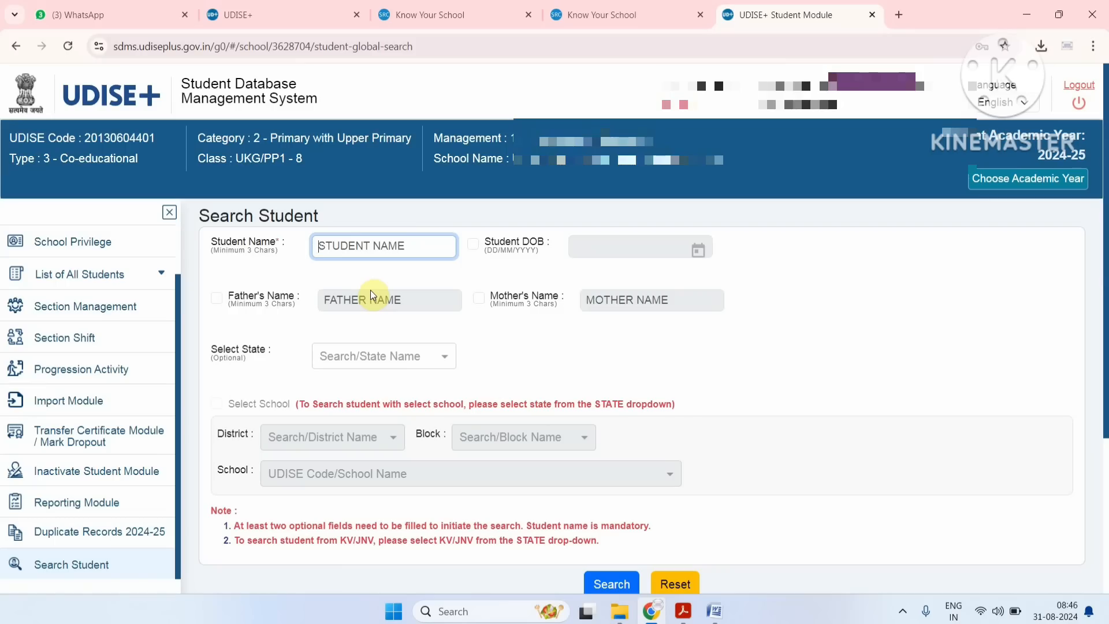
pyautogui.scroll(-4, 369, 288)
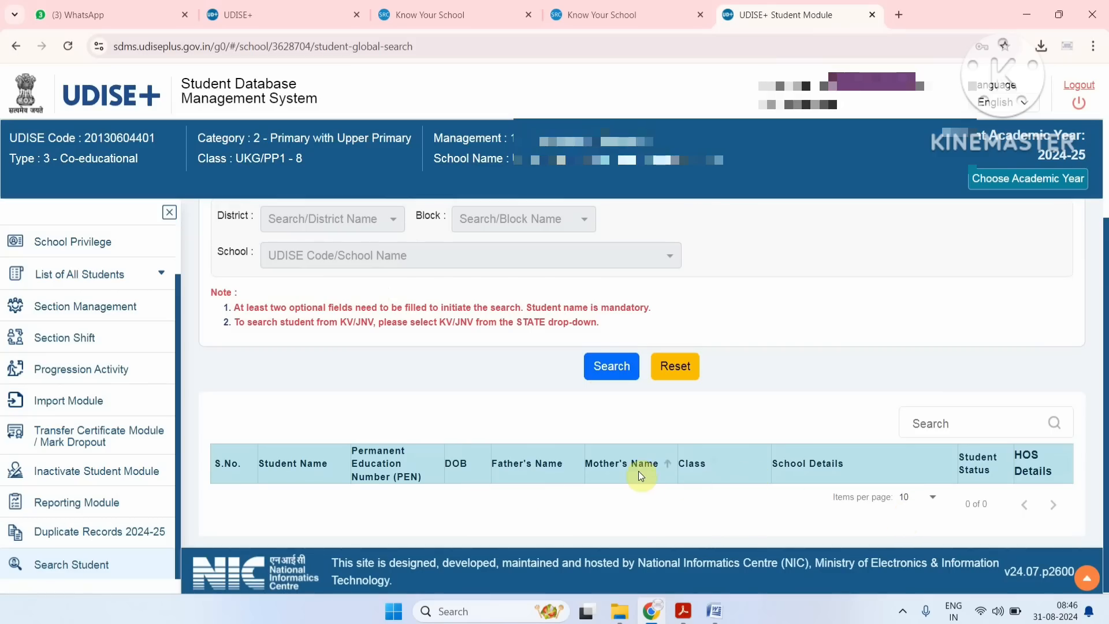
pyautogui.scroll(4, 480, 445)
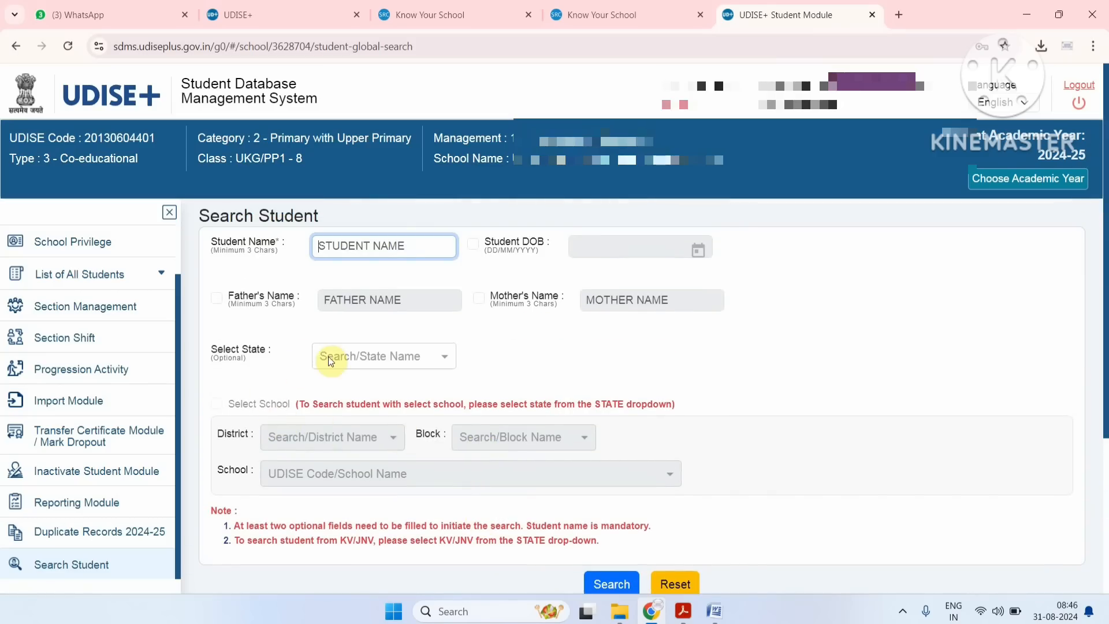
# Set the student search's state to ASSAM, enable Select School, and choose district BAKSA and block BASKA.
pyautogui.click(345, 358)
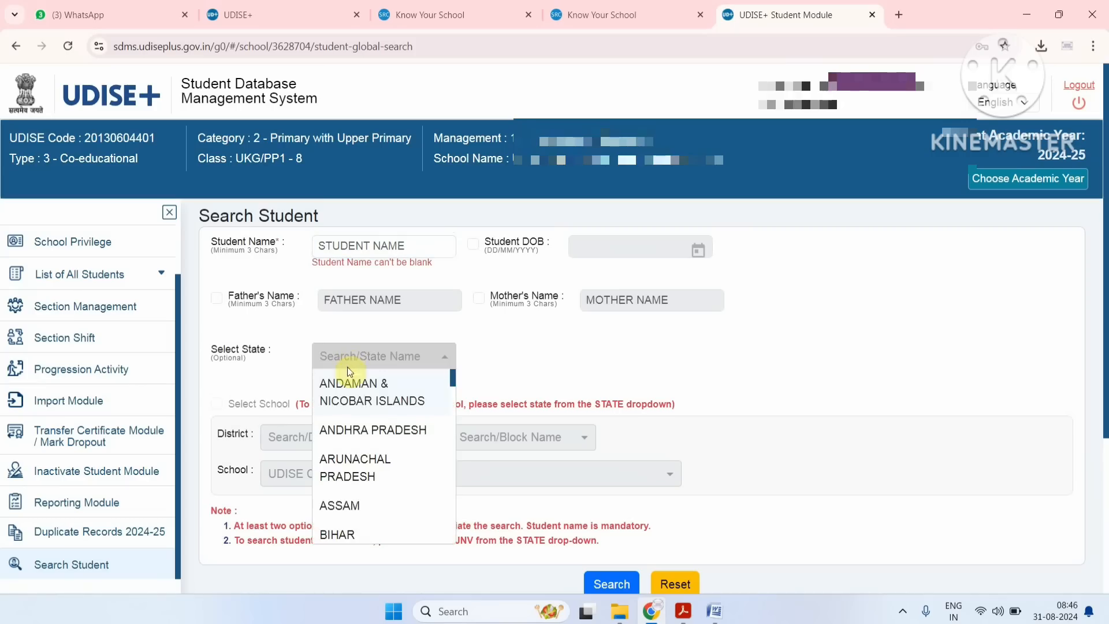
pyautogui.click(363, 508)
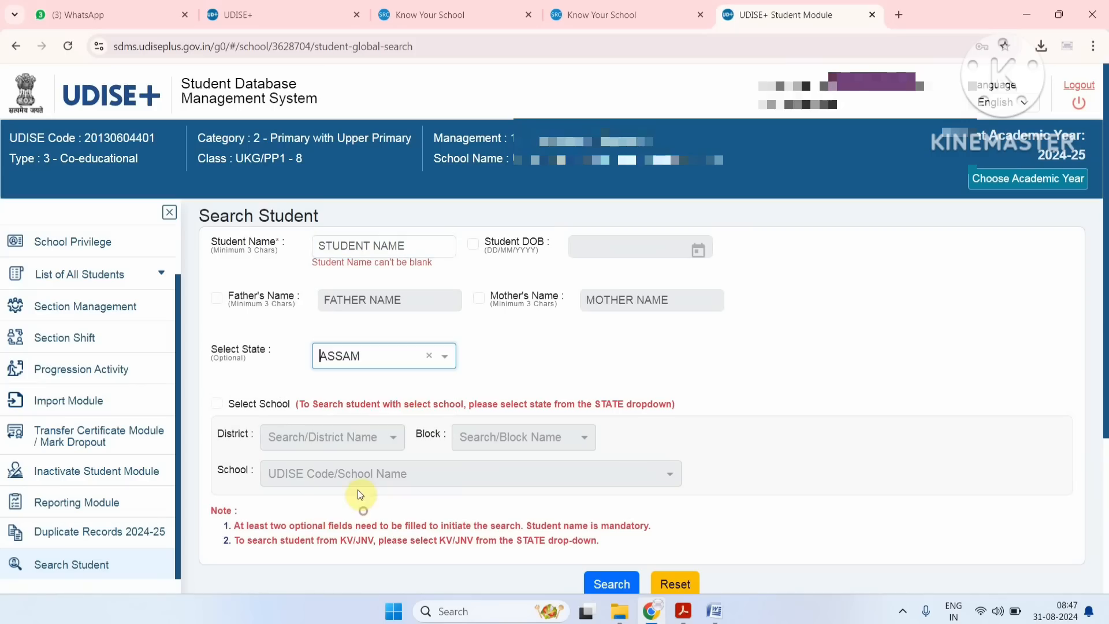
pyautogui.click(356, 438)
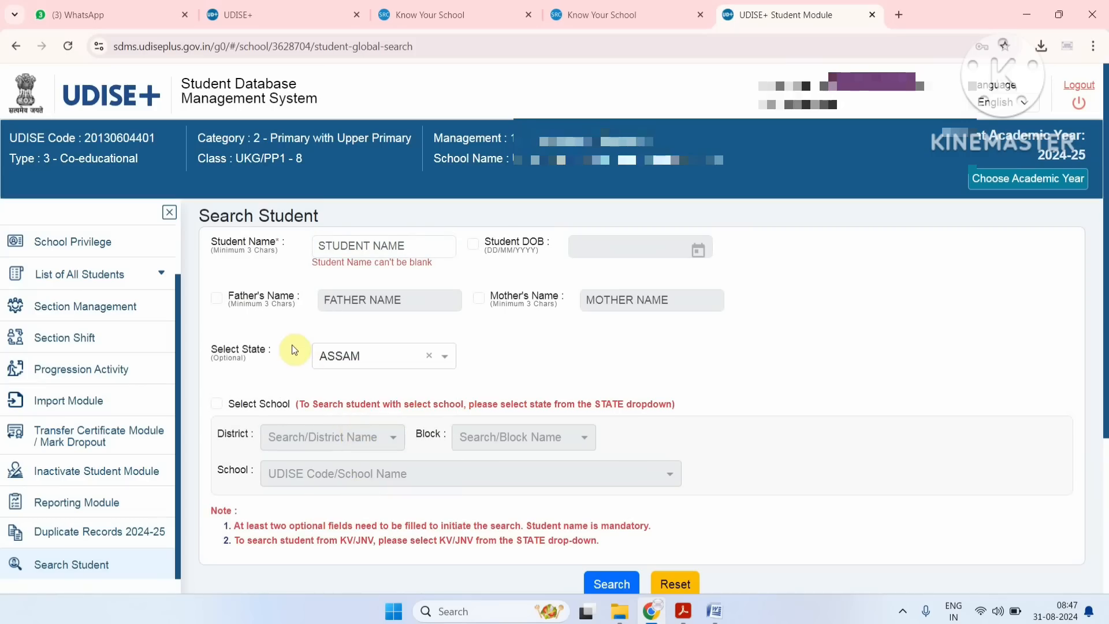
pyautogui.click(217, 404)
pyautogui.click(296, 437)
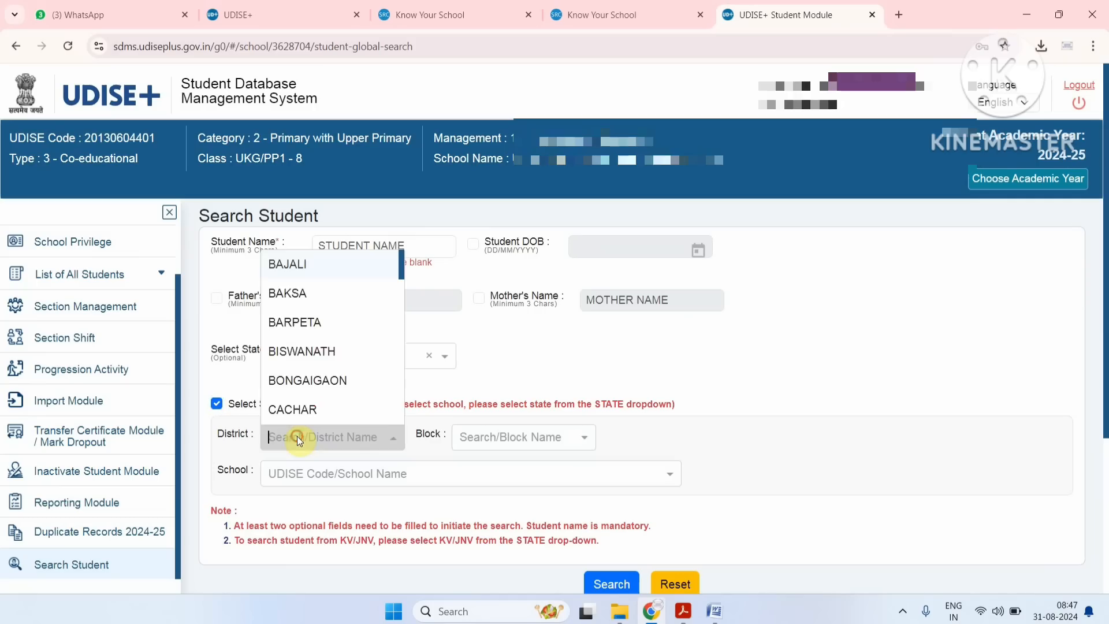
pyautogui.click(303, 294)
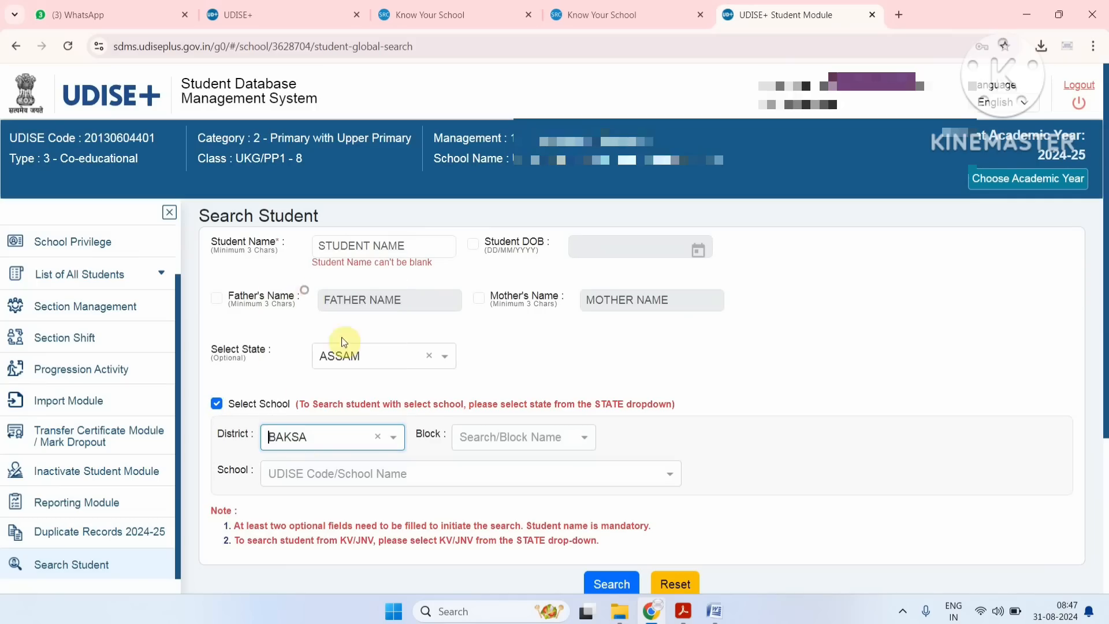
pyautogui.click(503, 437)
pyautogui.click(501, 465)
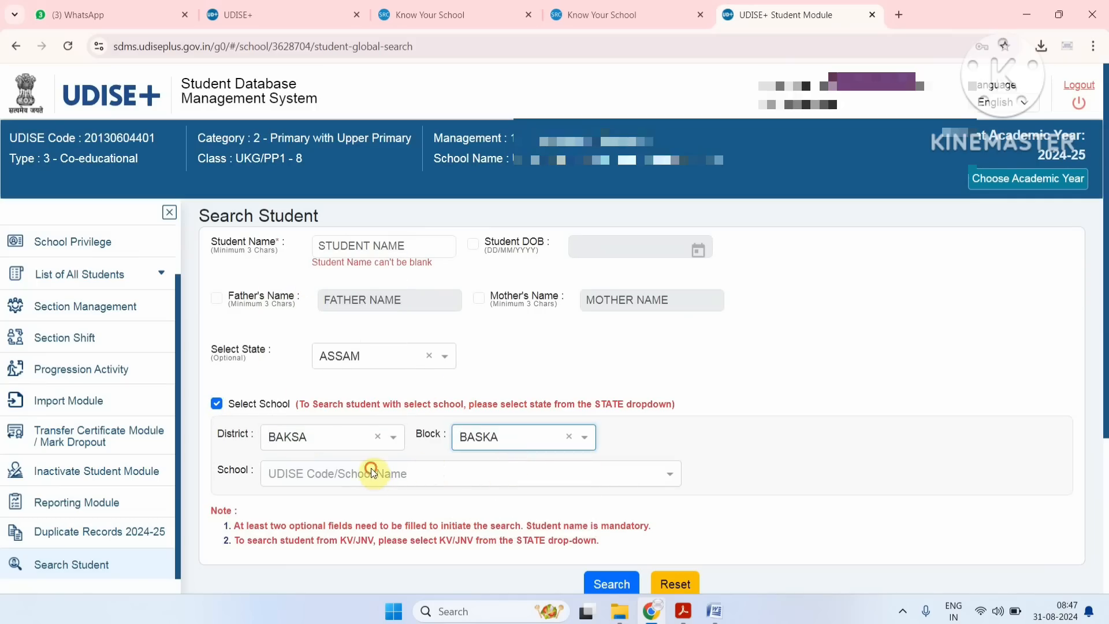
pyautogui.click(372, 473)
pyautogui.click(403, 324)
pyautogui.scroll(-2, 548, 454)
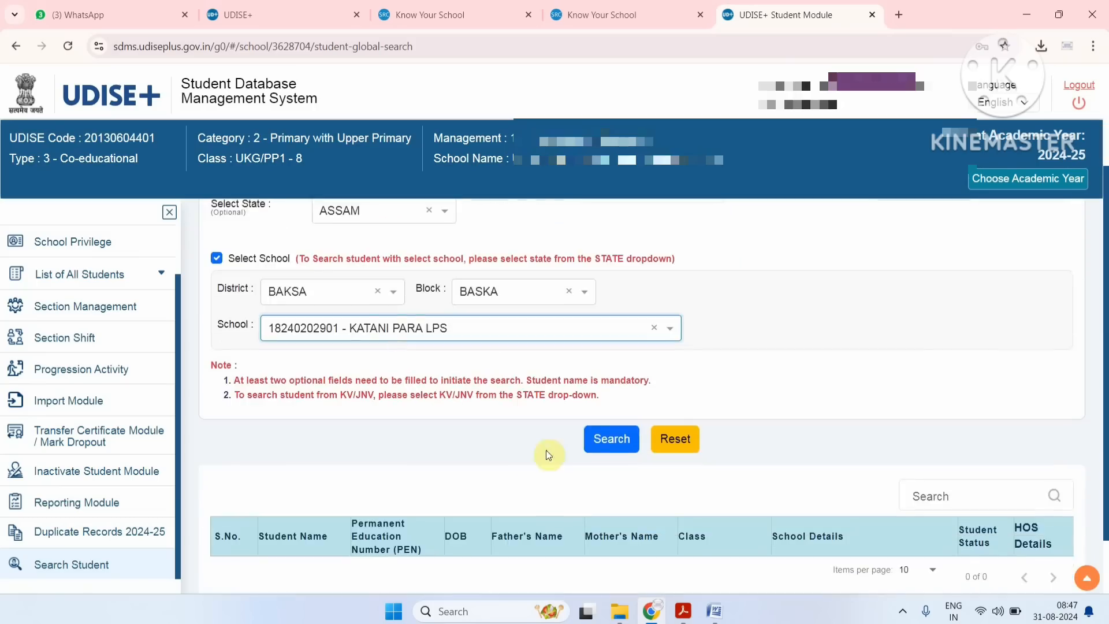
pyautogui.click(608, 449)
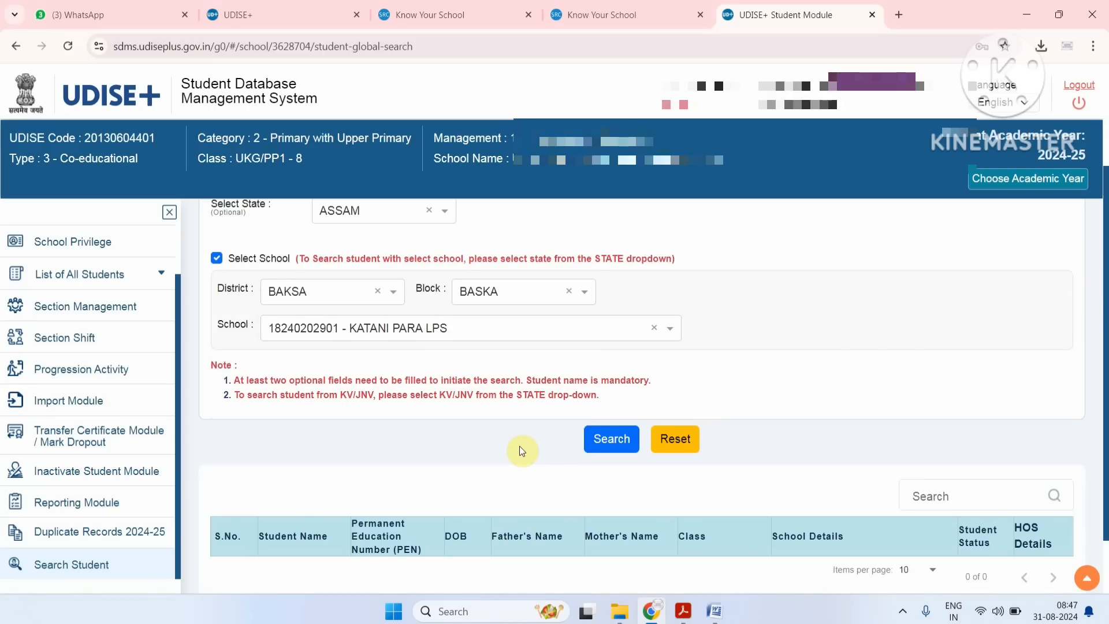
# Look over the search results area and activate the mandatory Student Name field for entry.
pyautogui.scroll(-1, 519, 446)
pyautogui.scroll(2, 523, 448)
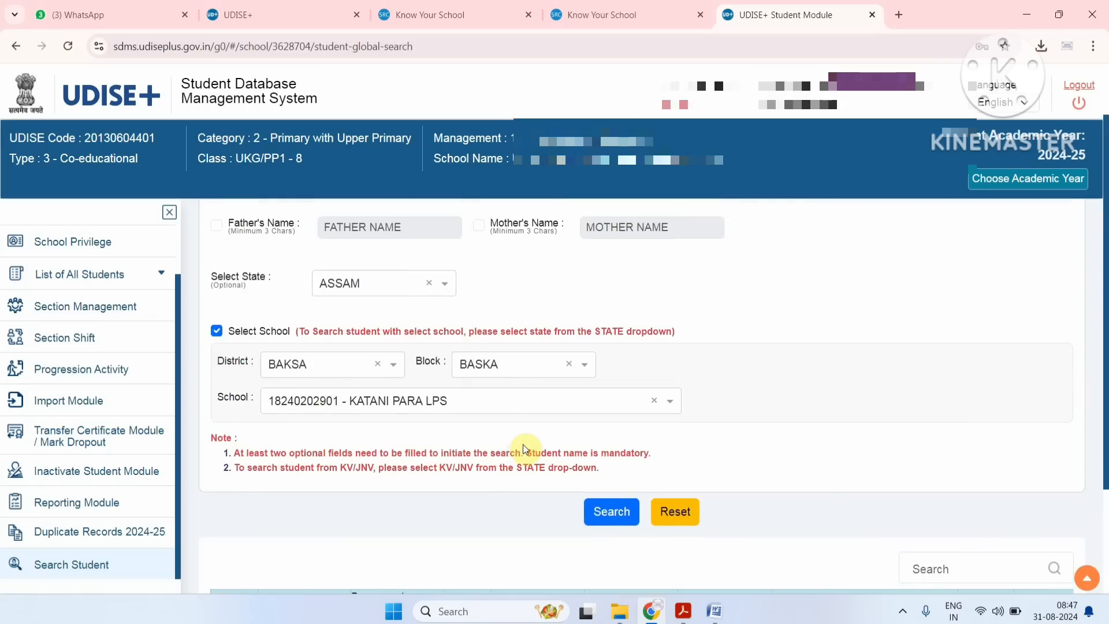
pyautogui.scroll(1, 524, 449)
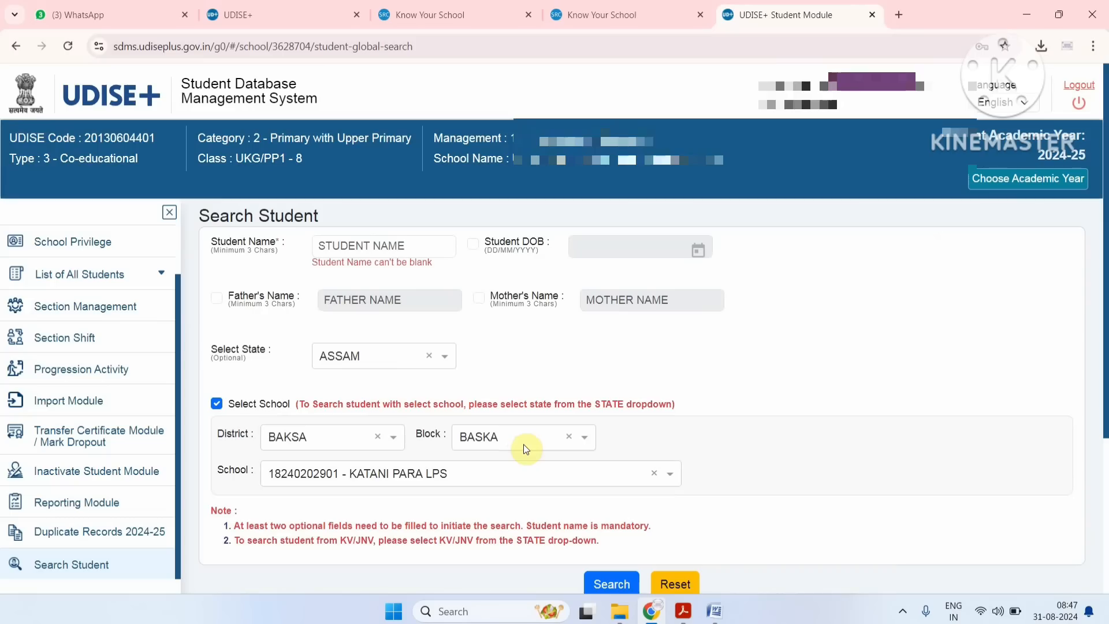
pyautogui.click(345, 245)
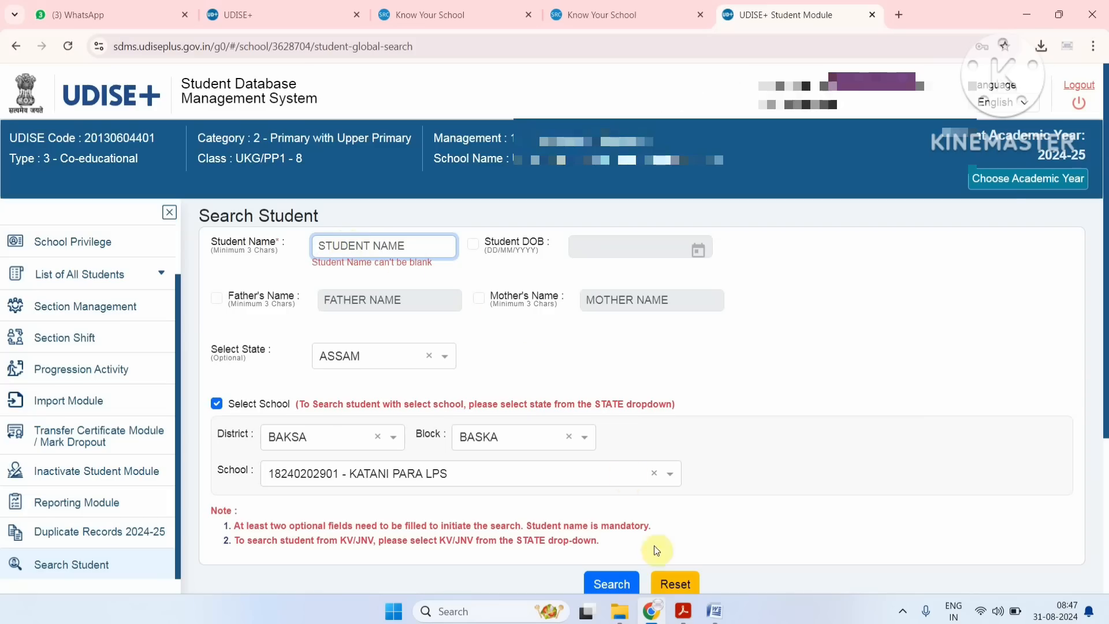
# Switch to Acrobat, view the student addition form Form_S02 (1).pdf and hide the All tools pane.
pyautogui.moveTo(690, 612)
pyautogui.click(639, 524)
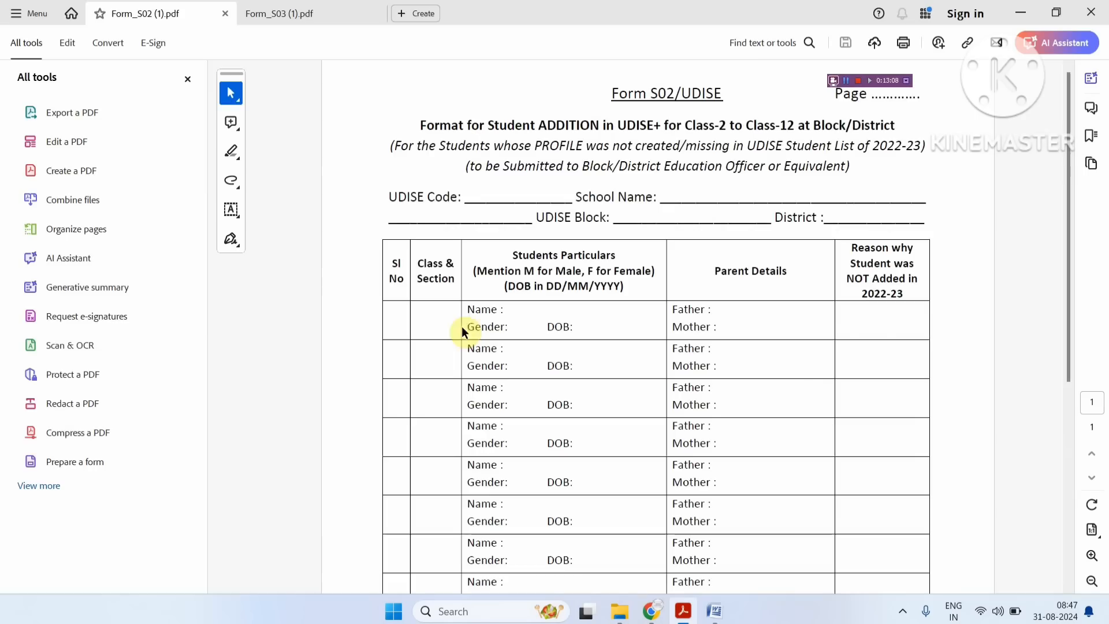
pyautogui.click(189, 77)
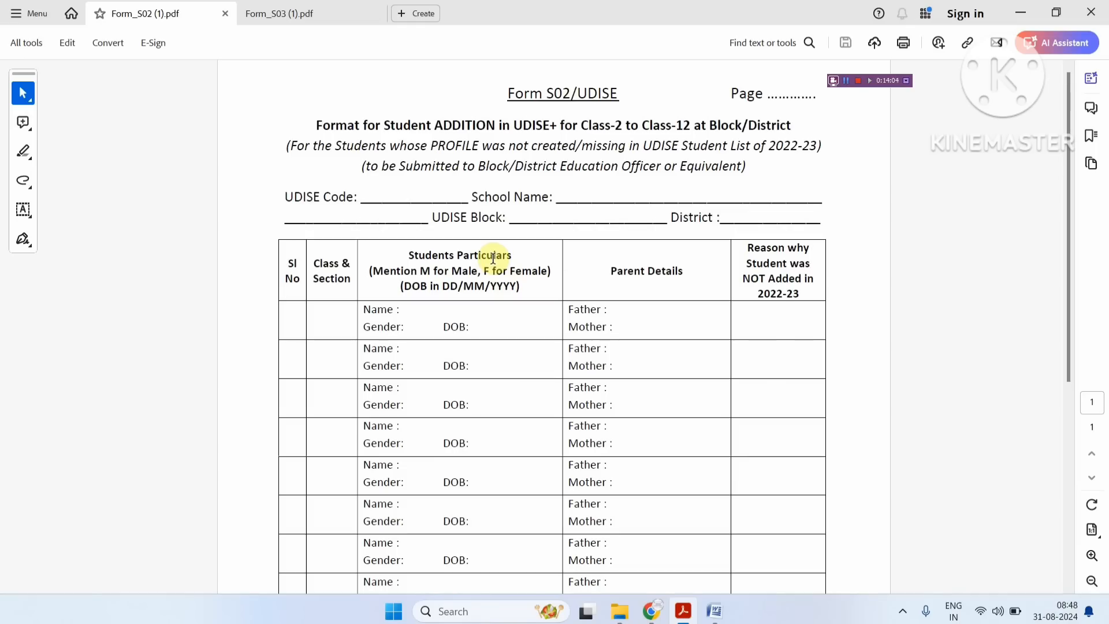
# Examine the particulars change form Form_S03 (1).pdf and the student rows and signature section of Form_S02 (1).pdf.
pyautogui.click(286, 17)
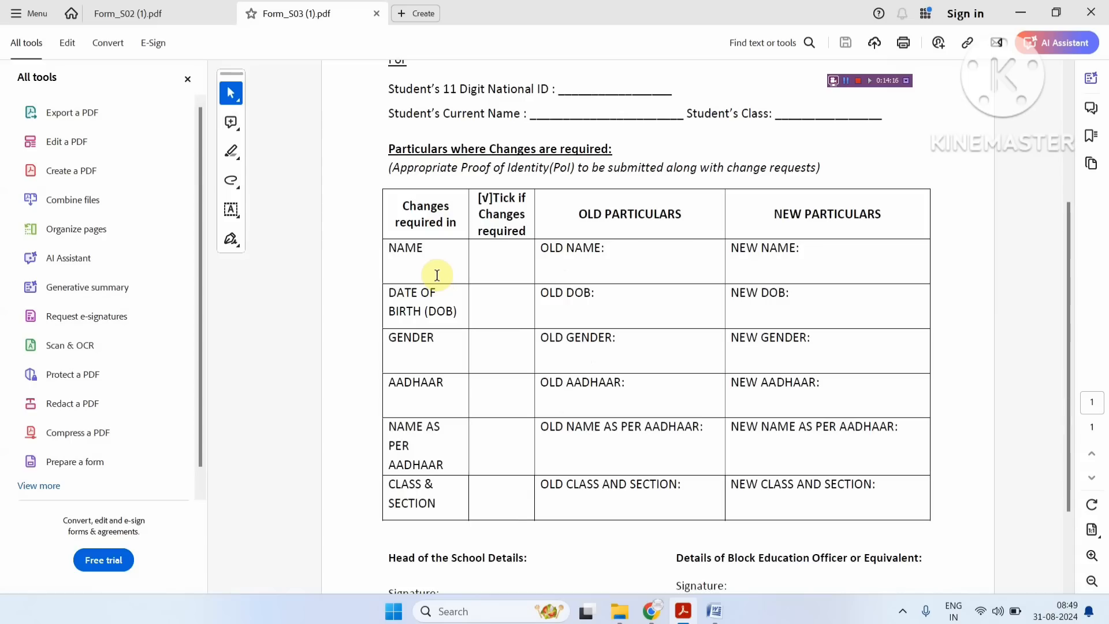
pyautogui.scroll(1, 437, 275)
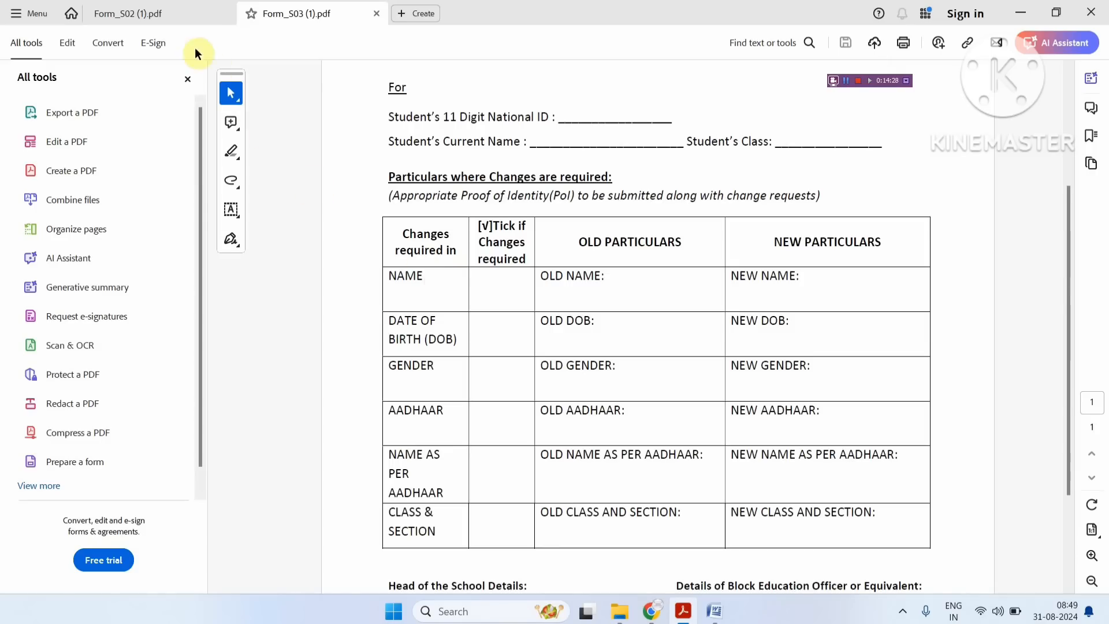
pyautogui.click(175, 15)
pyautogui.scroll(-3, 573, 368)
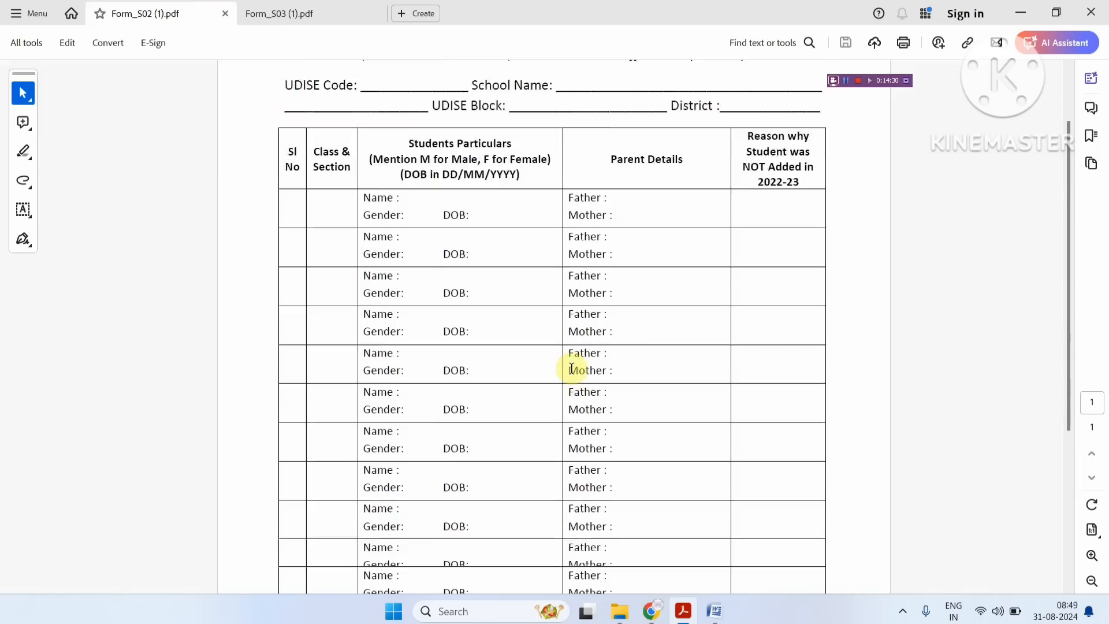
pyautogui.scroll(-5, 571, 368)
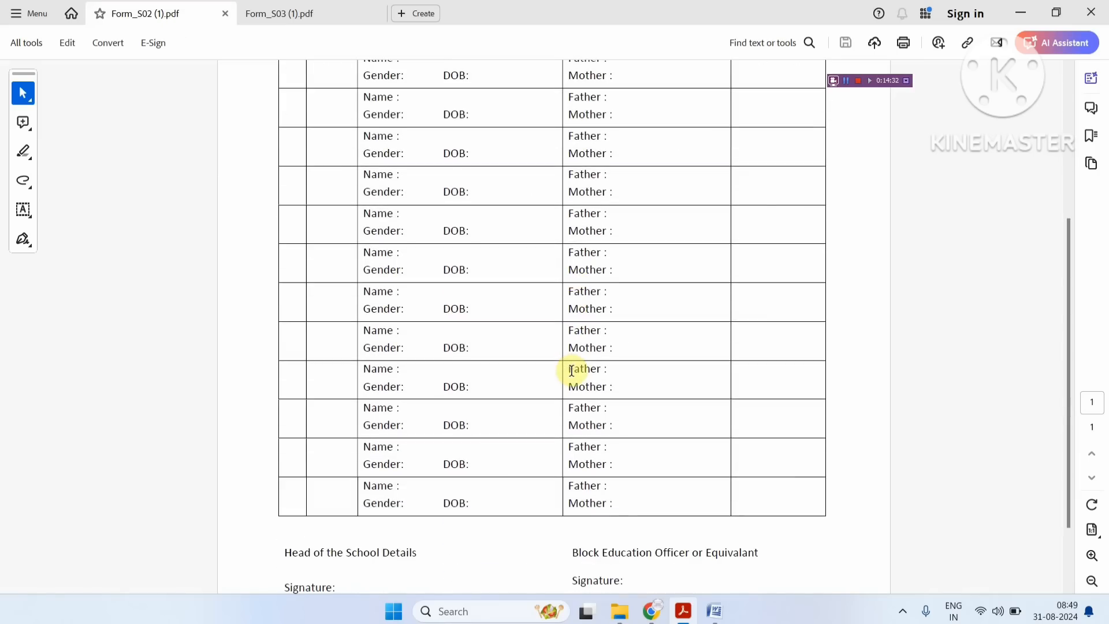
pyautogui.scroll(3, 571, 370)
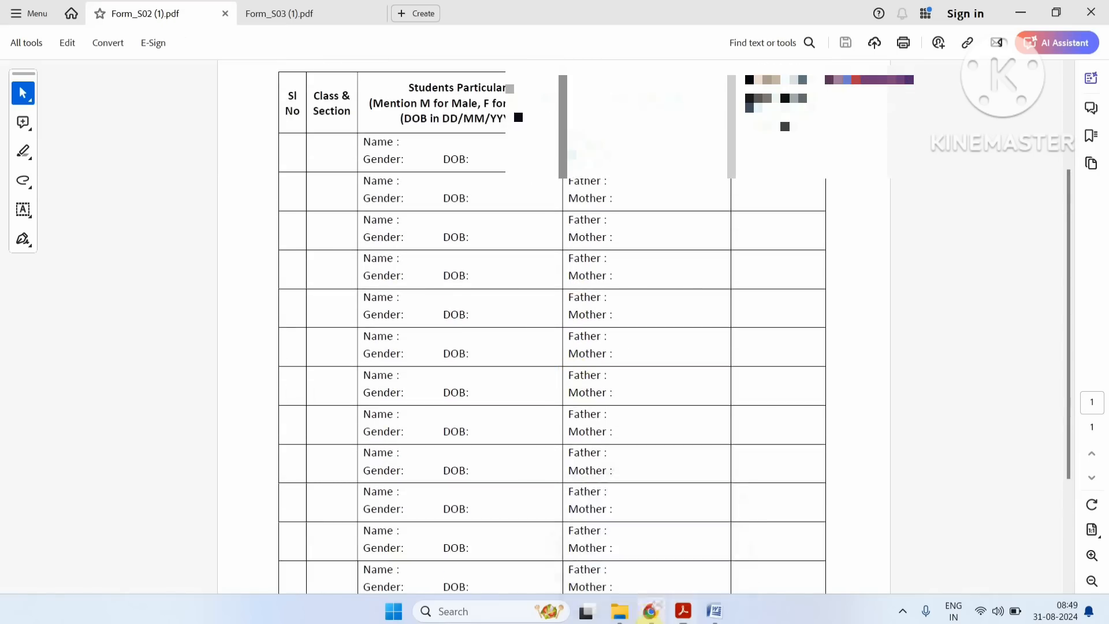
# Switch back to UDISE+ in Chrome and open the Dropbox/Inactive Student List from the Import Module.
pyautogui.click(650, 611)
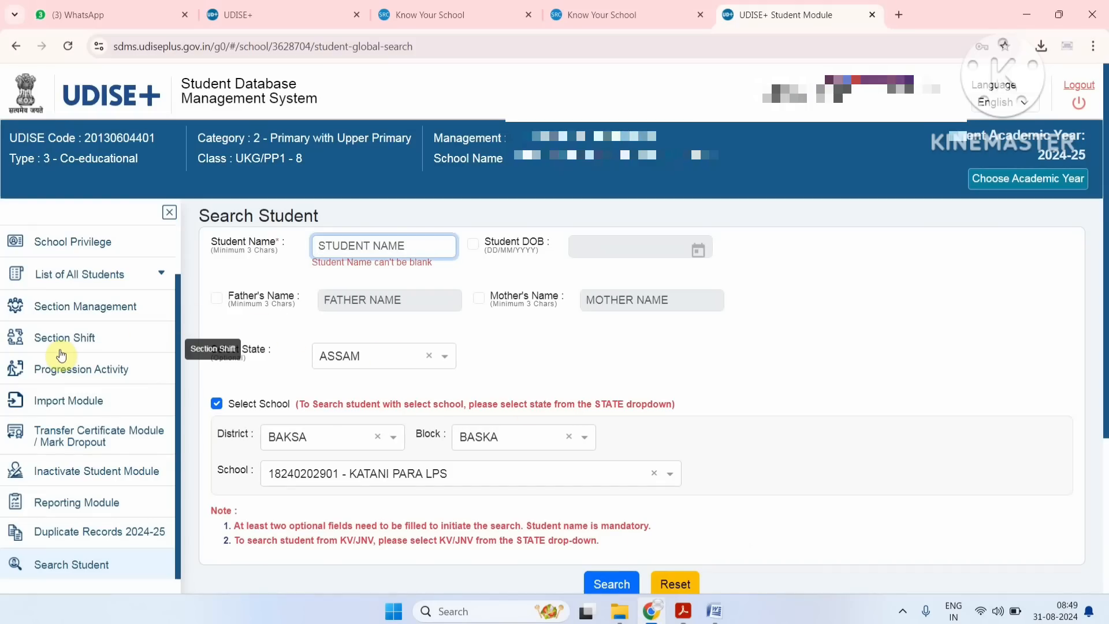
pyautogui.click(76, 403)
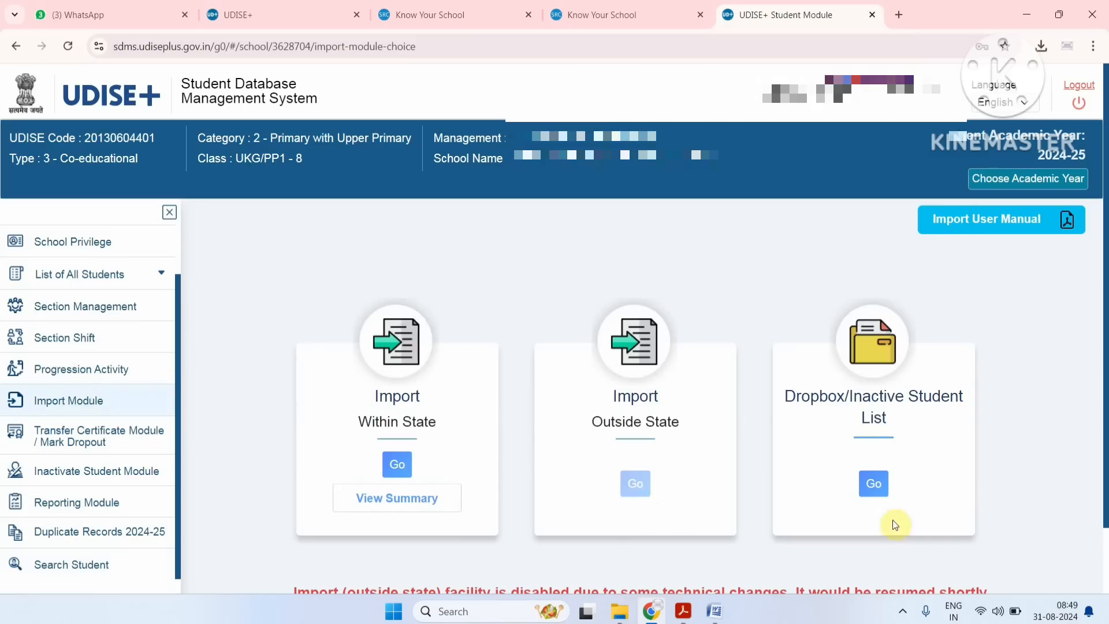
pyautogui.moveTo(819, 396); pyautogui.dragTo(882, 487)
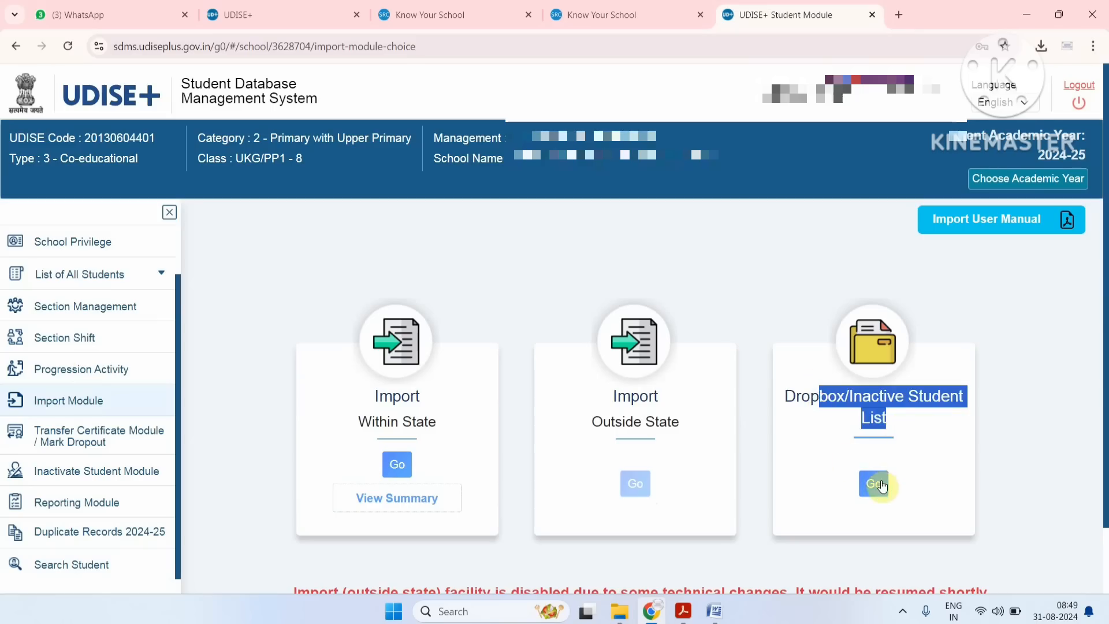
pyautogui.click(882, 486)
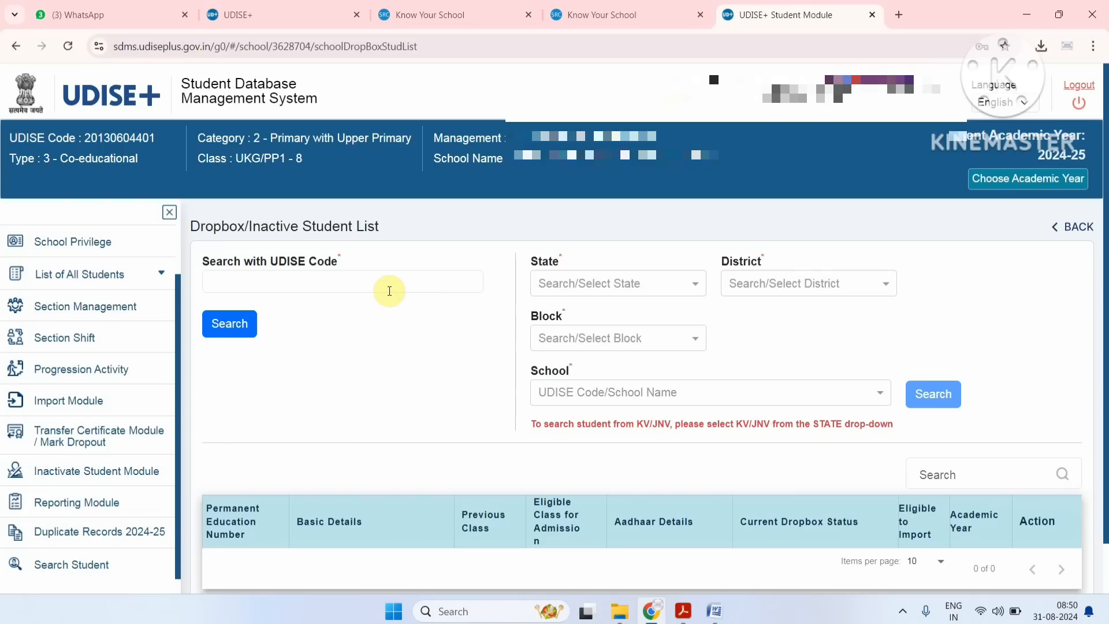
# Log out of the Student Database Management System.
pyautogui.click(1078, 101)
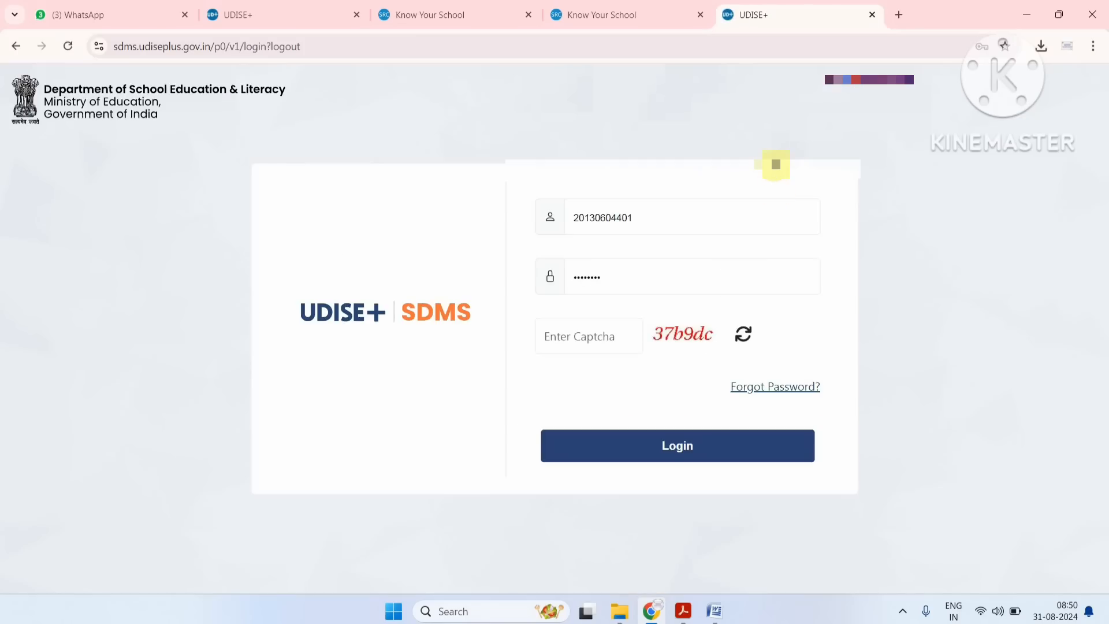